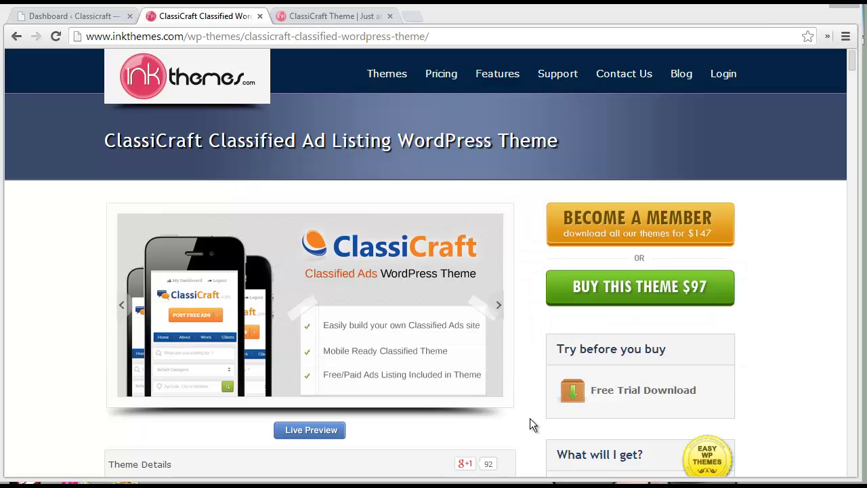
Step: On the ClassiCraft demo homepage, expand the Auto & Vehicles, Food & Dining and Jobs subcategories
left_click(332, 20)
scroll(466, 300, "down", 2)
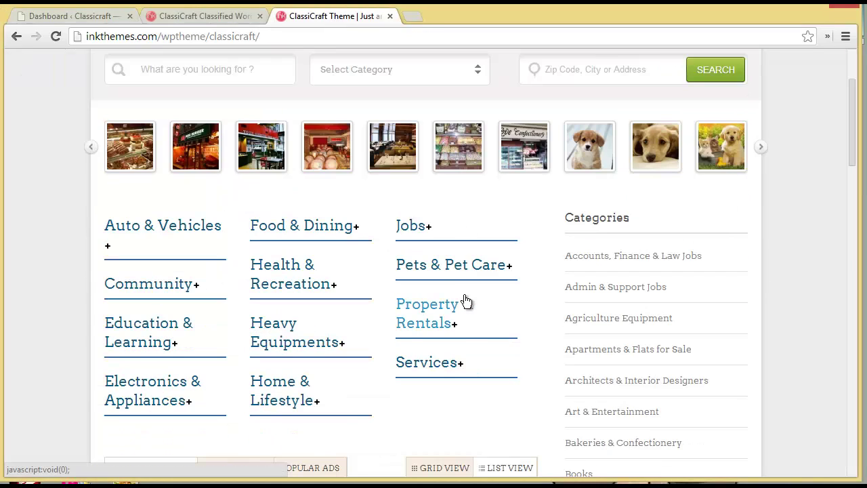
scroll(466, 300, "up", 2)
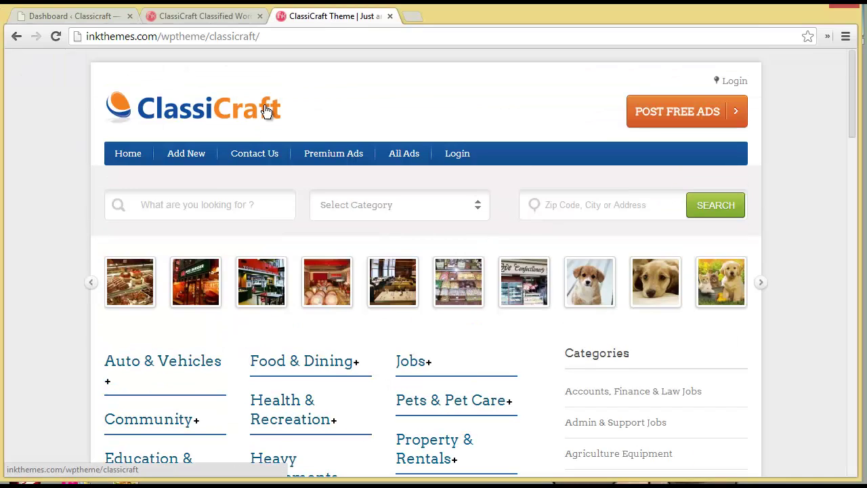
scroll(297, 280, "down", 2)
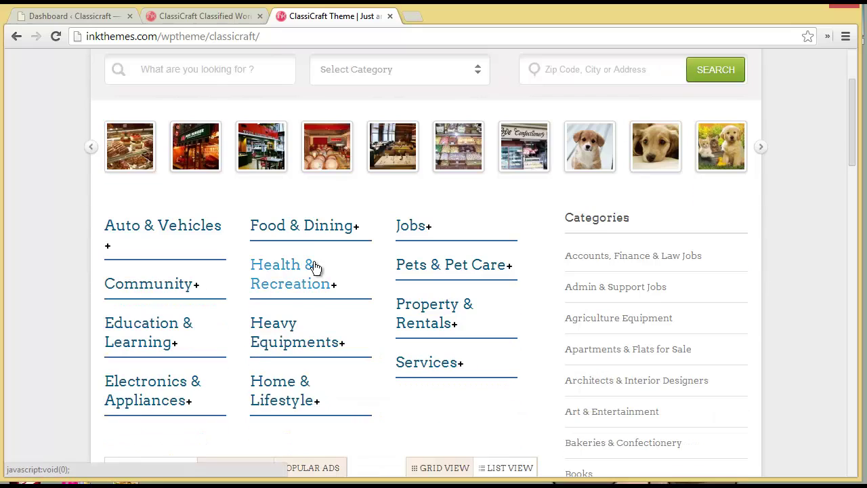
left_click(192, 233)
left_click(291, 234)
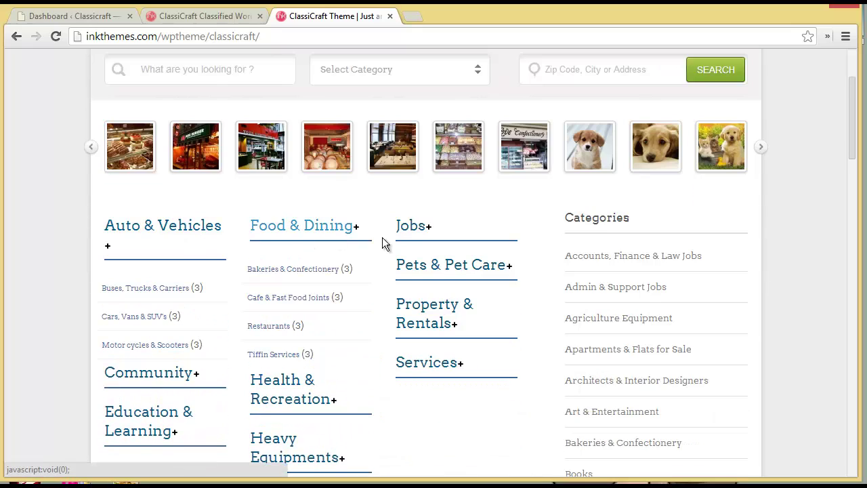
left_click(409, 236)
Step: Look over the expanded subcategory lists, then go back to the WordPress admin Dashboard
scroll(408, 238, "down", 1)
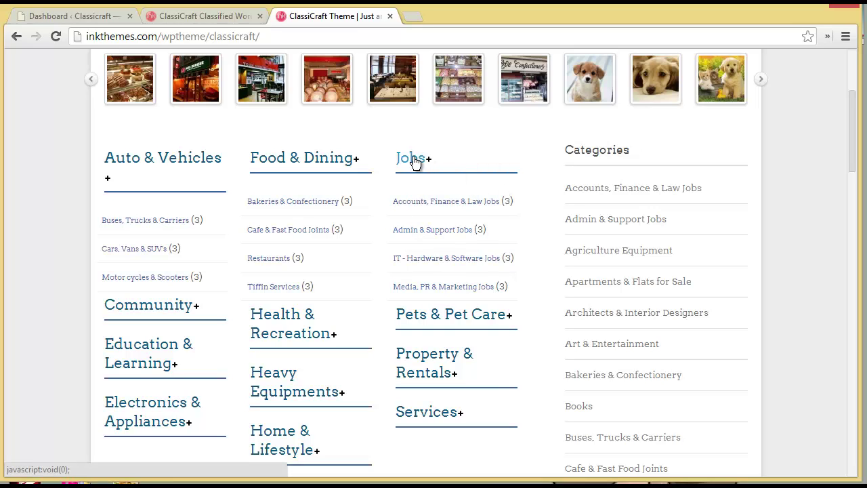
scroll(391, 340, "up", 2)
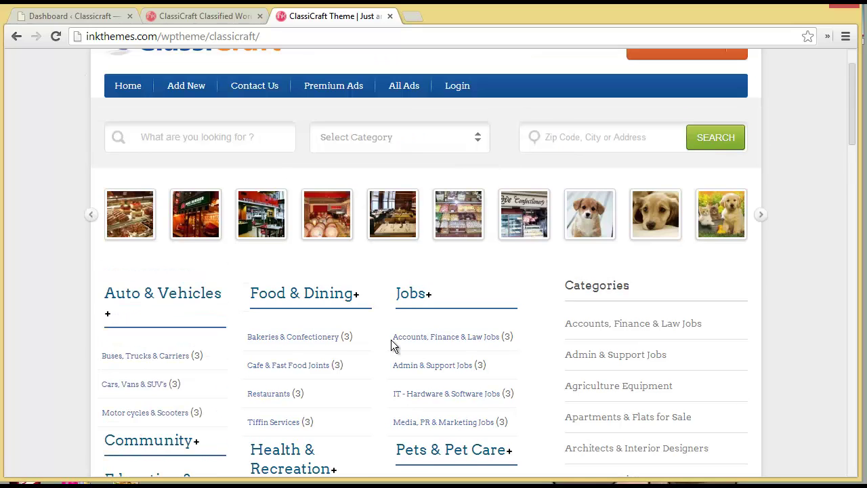
scroll(390, 341, "up", 1)
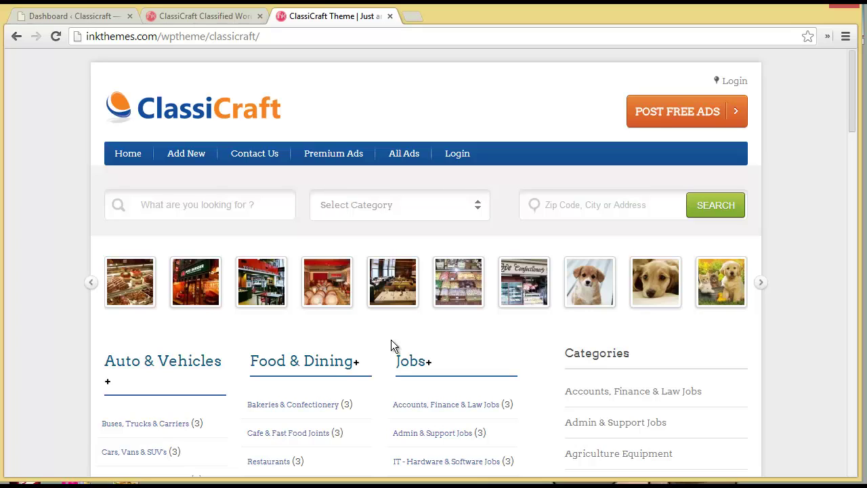
left_click(63, 16)
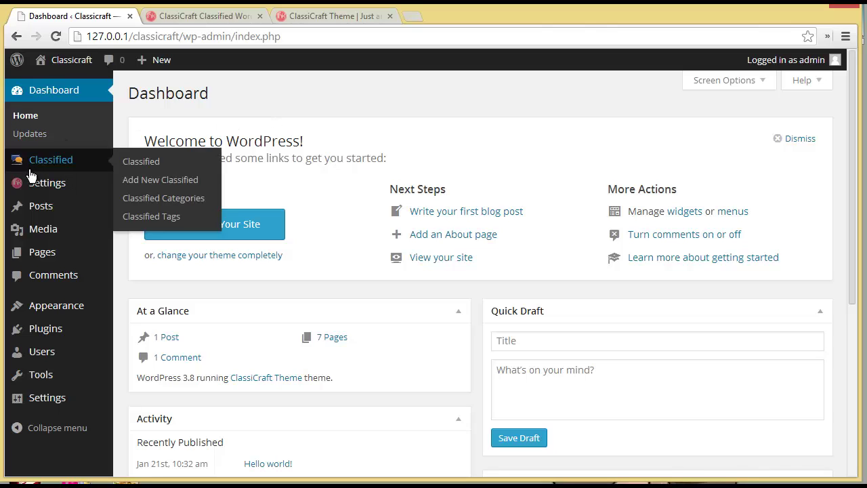
Step: Open the Classified admin list of 13 ads
mouse_move(34, 165)
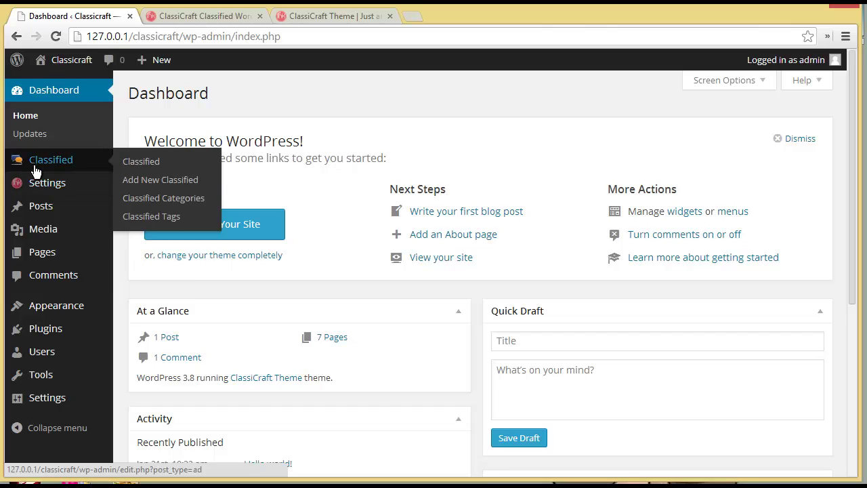
mouse_move(36, 188)
left_click(37, 156)
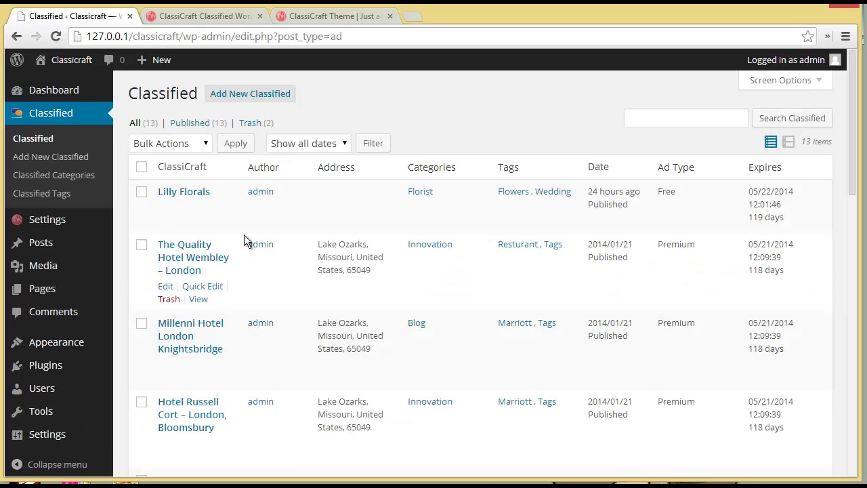
scroll(246, 241, "down", 3)
scroll(244, 240, "up", 3)
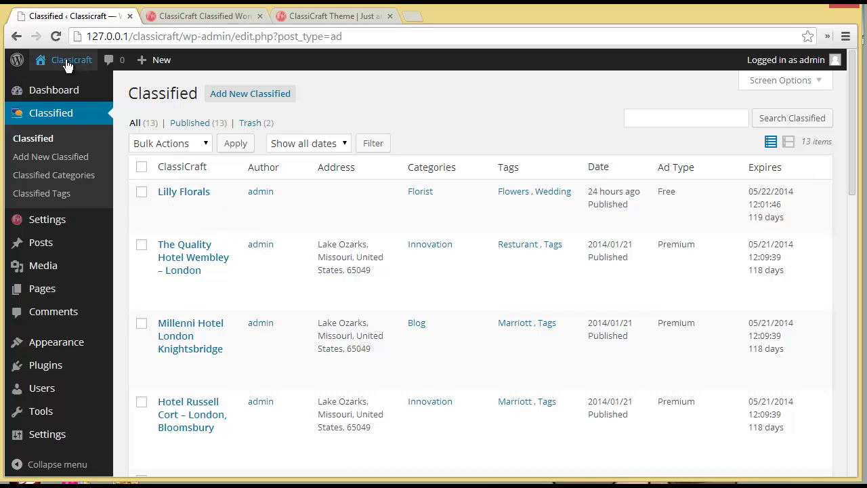
Step: Open the live site via Visit Site in a new browser tab
mouse_move(71, 60)
right_click(61, 84)
left_click(102, 87)
Step: Browse the recently listed ads on the live site's homepage
left_click(183, 15)
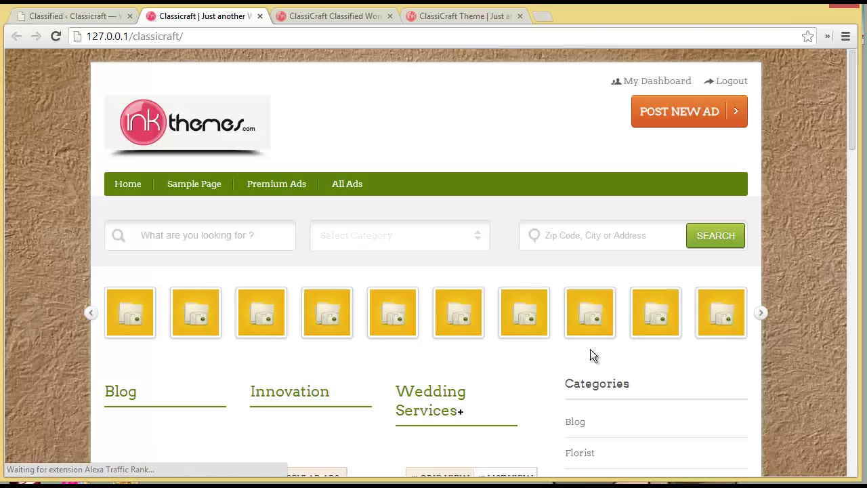
scroll(590, 355, "down", 1)
scroll(590, 356, "down", 2)
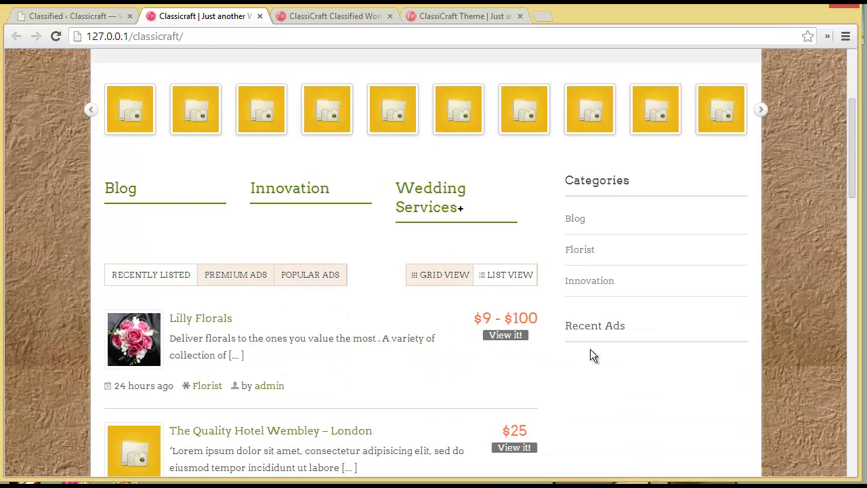
scroll(255, 352, "down", 1)
scroll(273, 379, "down", 3)
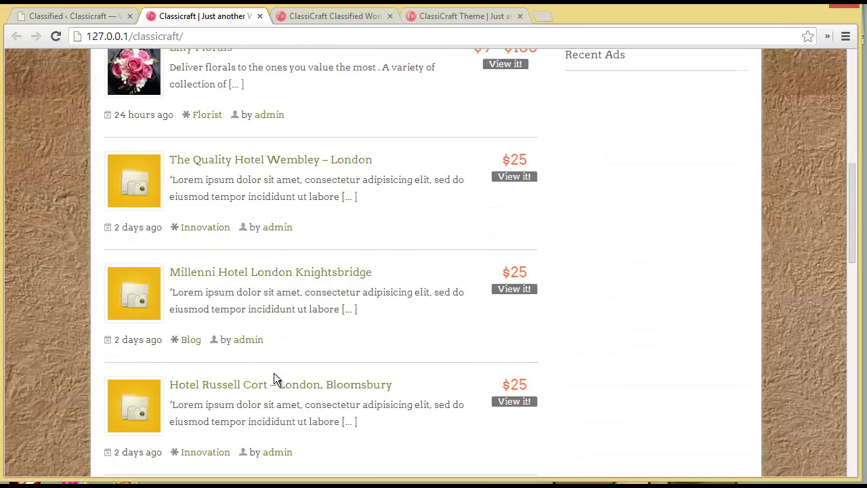
scroll(277, 311, "up", 5)
Step: Return to the Classified admin list of ads
left_click(67, 14)
scroll(236, 400, "down", 2)
scroll(236, 400, "up", 2)
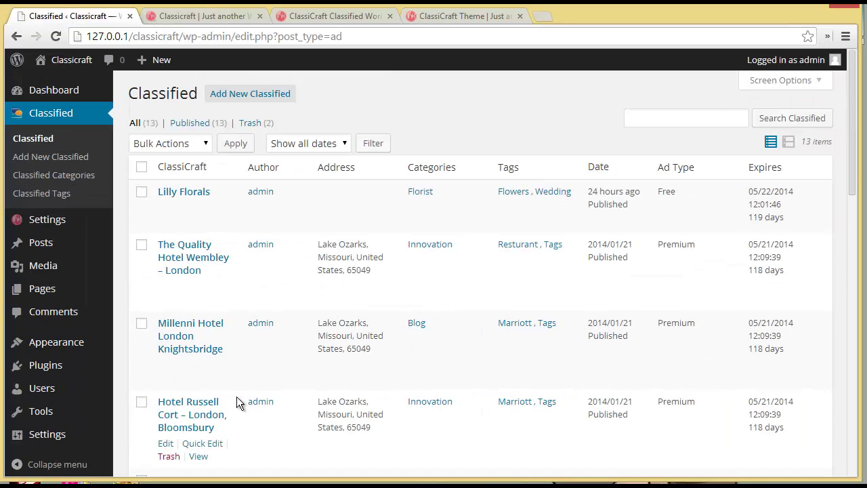
Step: Add a new classified titled 'Royal Treat Catering Services' and scroll to the Ad Details image fields
left_click(57, 157)
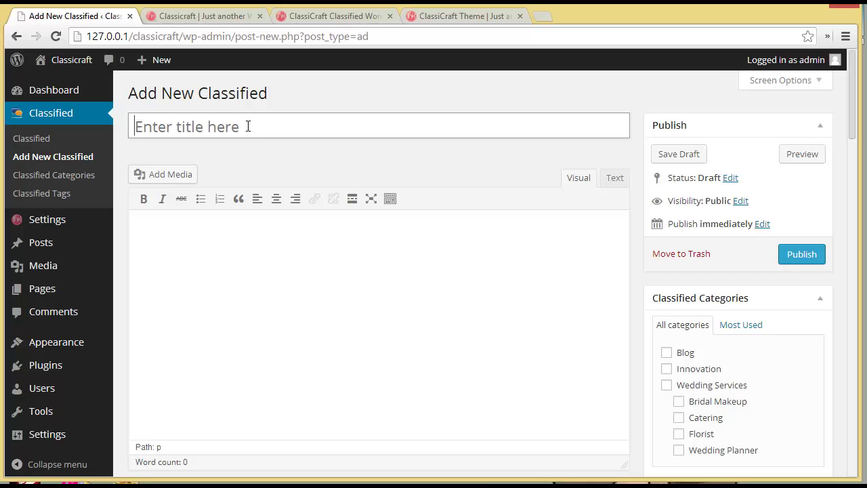
left_click(248, 126)
type("royal")
key("BackSpace")
key("BackSpace")
key("BackSpace")
key("BackSpace")
key("BackSpace")
type("Roya")
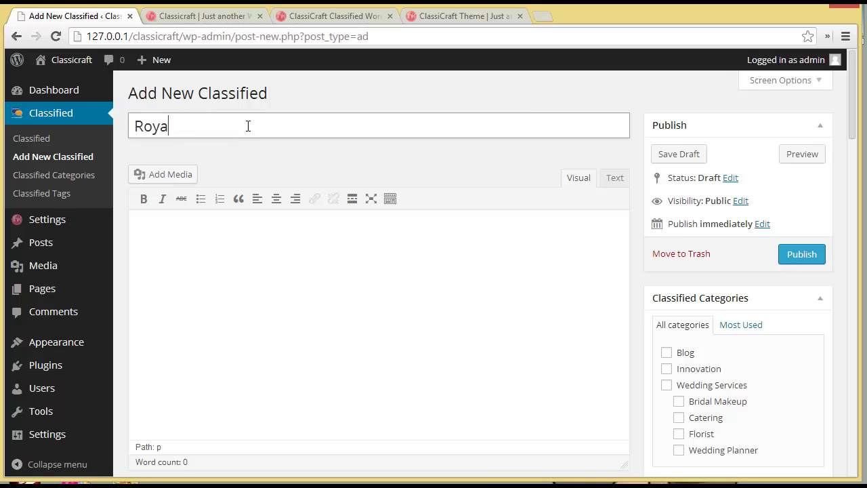
type("l Treat Catering Ser")
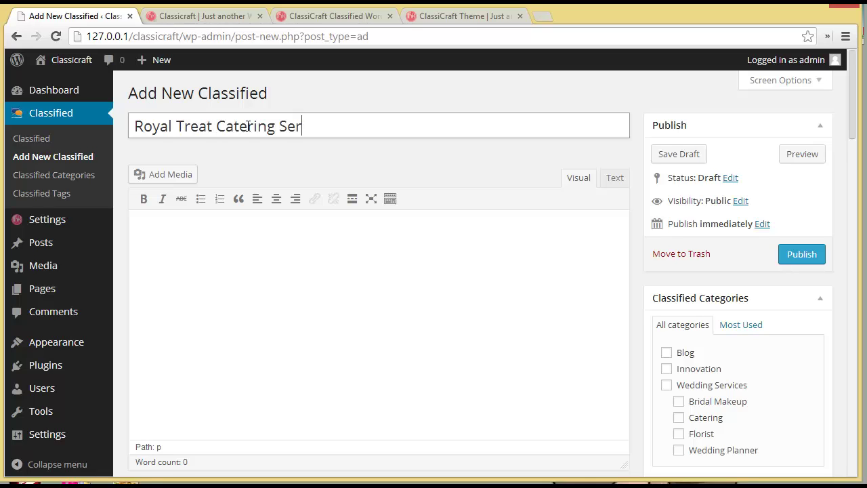
type("vices")
left_click_drag(852, 134, 840, 214)
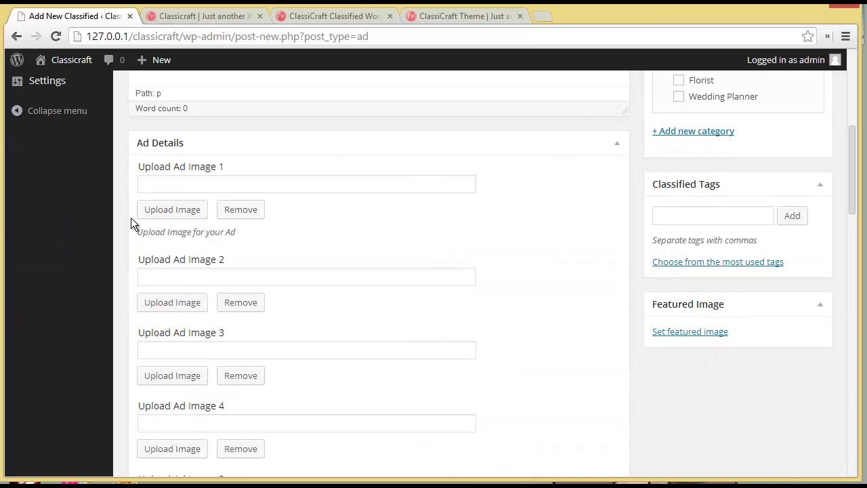
Step: Upload the eventnow_bestcateringservice photo from the Desktop as Ad Image 1
left_click(173, 210)
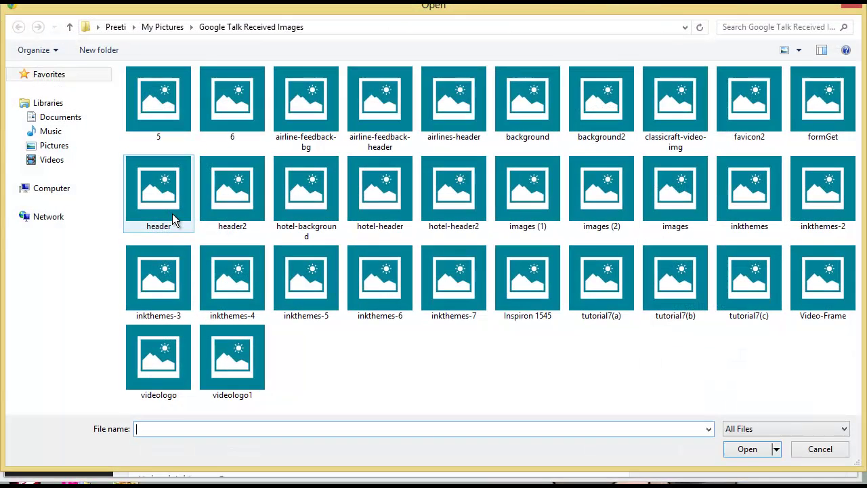
left_click(65, 189)
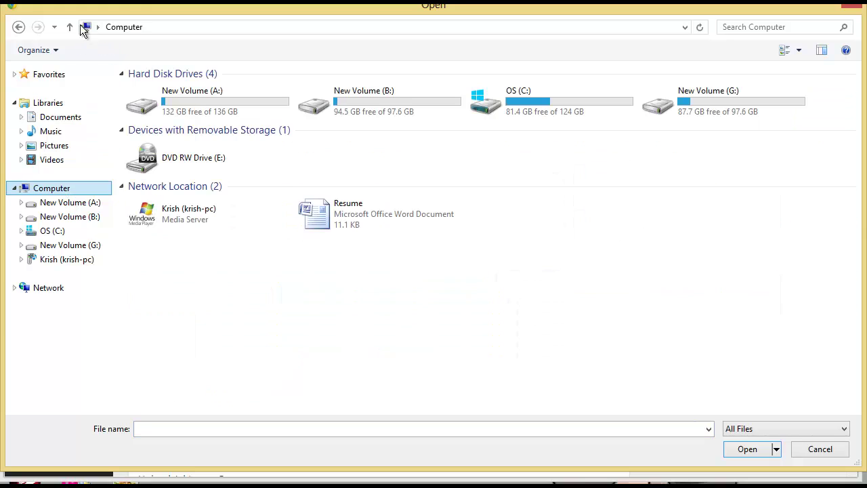
left_click(69, 27)
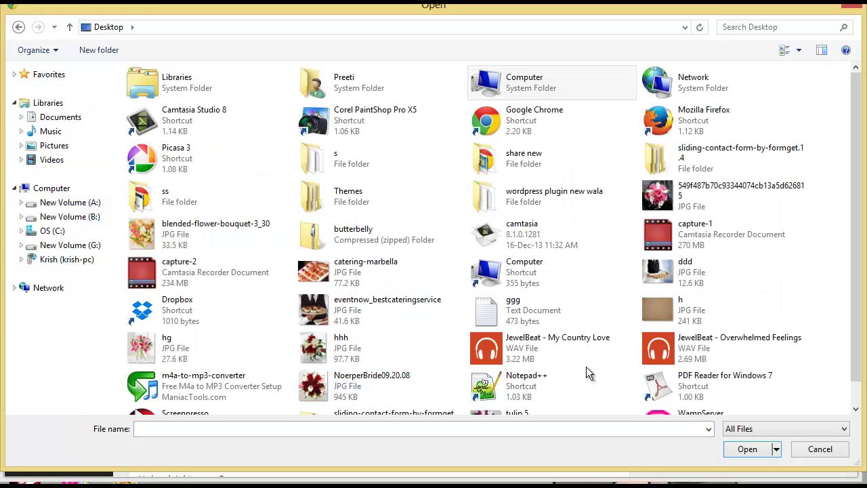
left_click(348, 315)
double_click(347, 314)
scroll(345, 313, "down", 3)
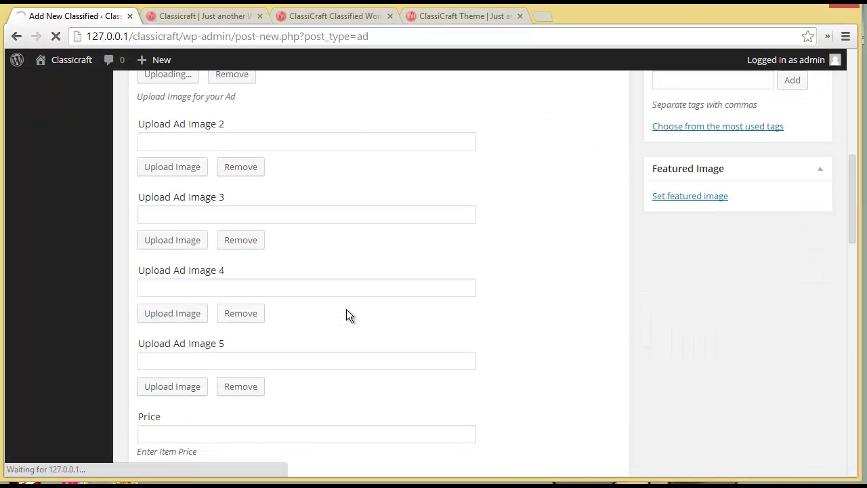
Step: Upload the catering-marbella photo as Ad Image 2
left_click(186, 173)
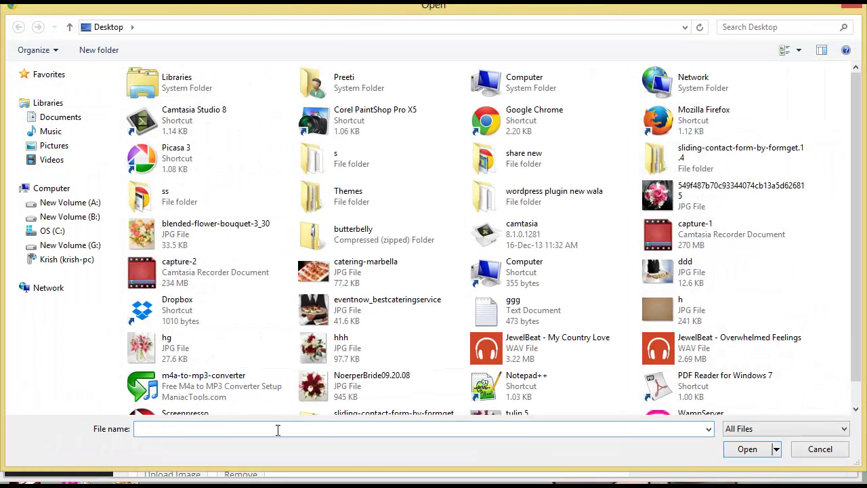
left_click(352, 271)
double_click(352, 271)
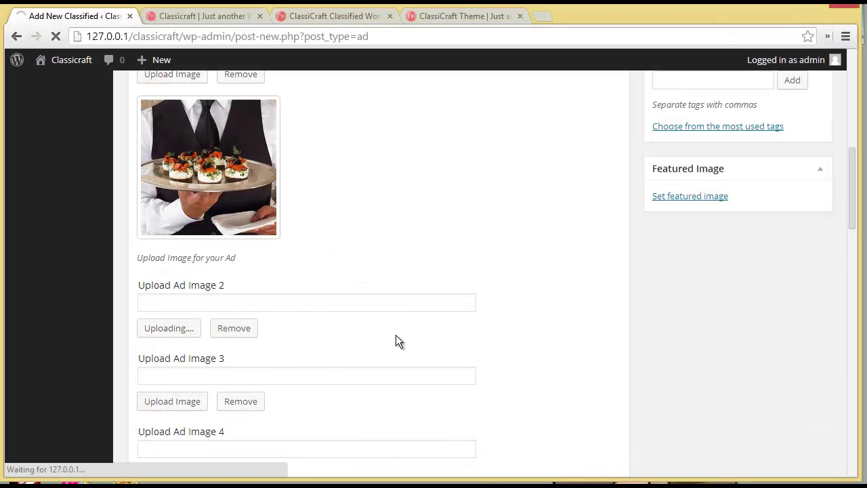
scroll(395, 334, "down", 2)
scroll(189, 283, "down", 2)
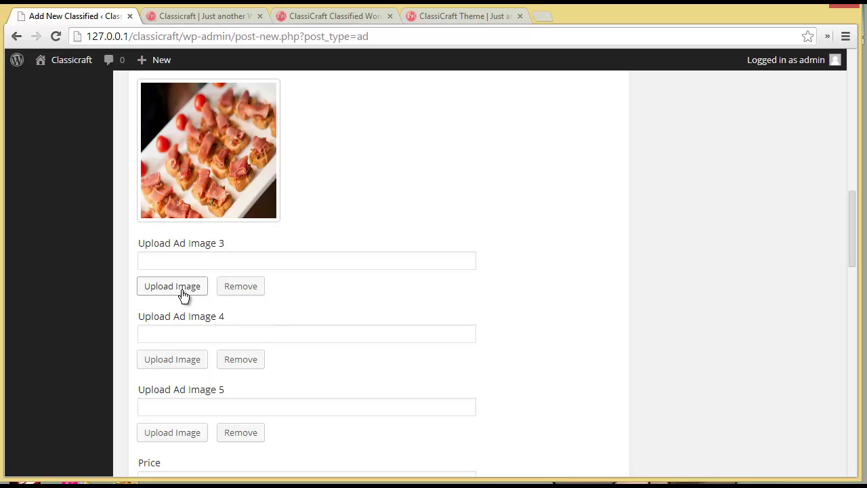
Step: Upload the 'ddd' photo as Ad Image 3
left_click(181, 288)
double_click(696, 264)
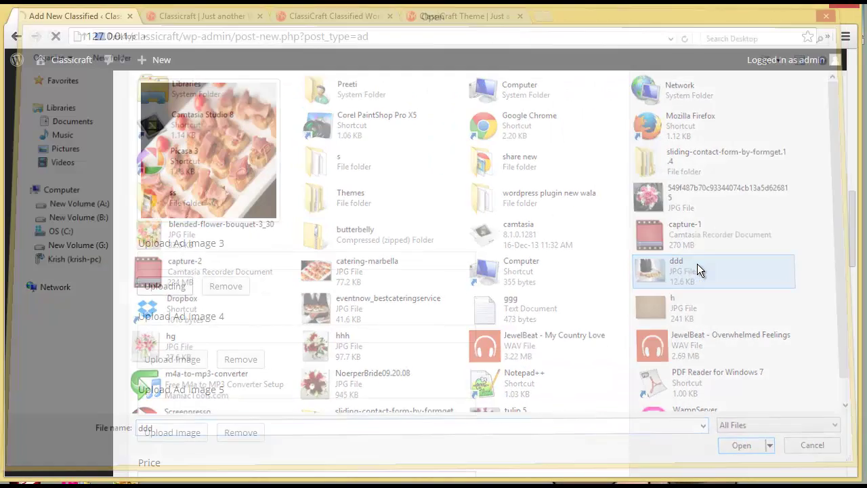
scroll(447, 354, "down", 3)
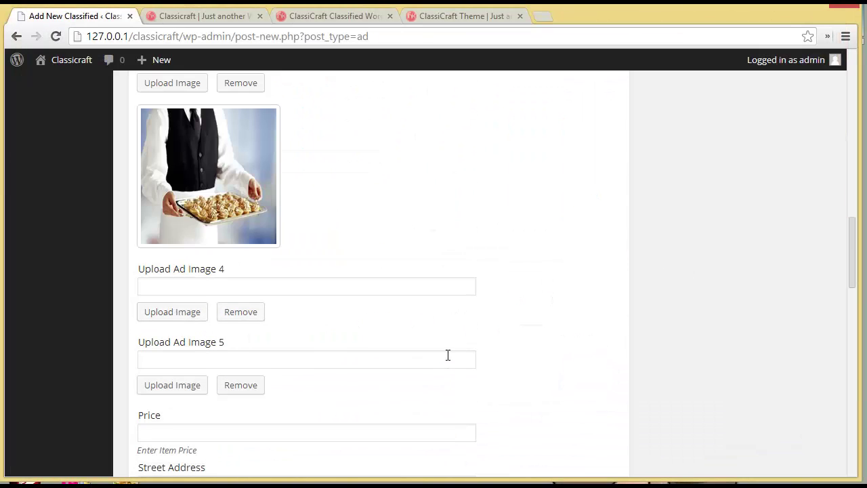
scroll(447, 354, "down", 2)
scroll(446, 355, "down", 2)
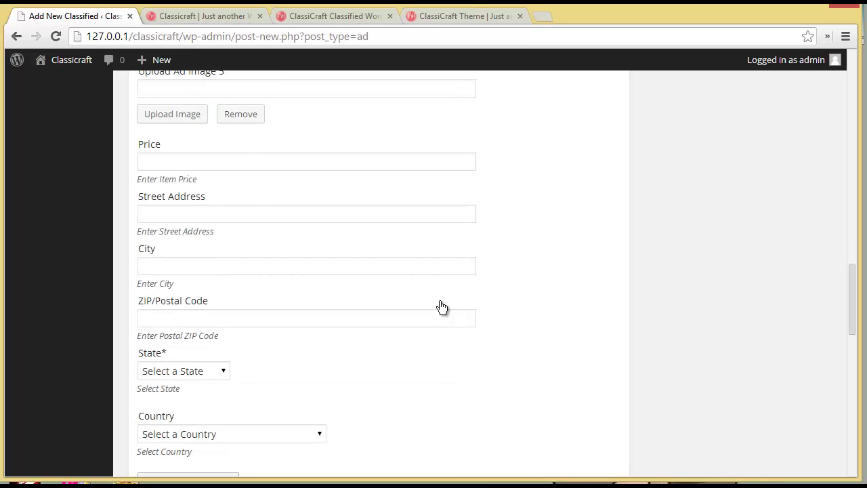
left_click(229, 162)
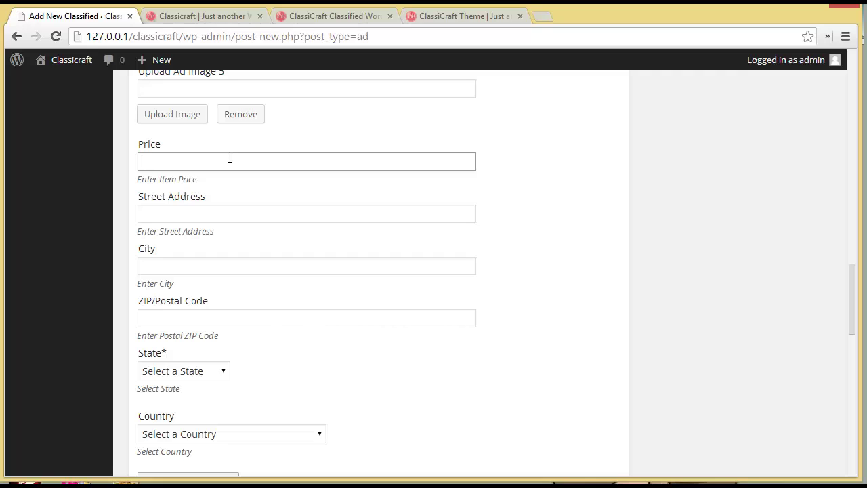
type("100 - $500")
left_click(227, 213)
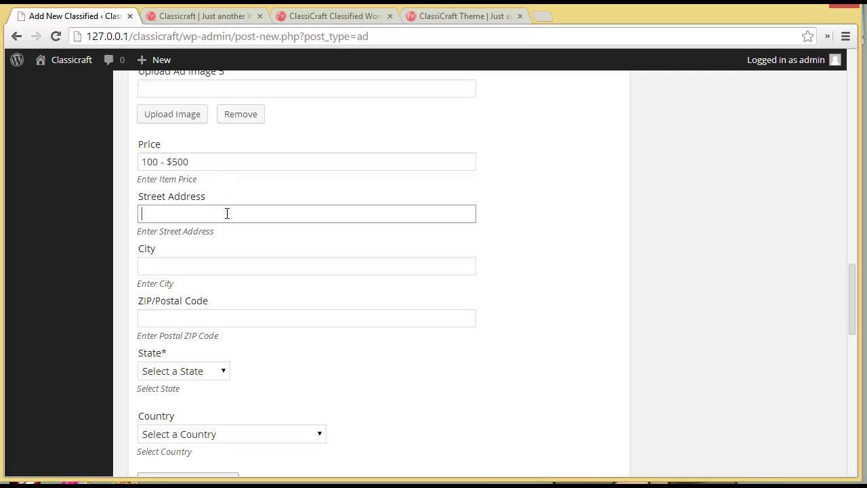
left_click(235, 260)
type("New york")
left_click(236, 314)
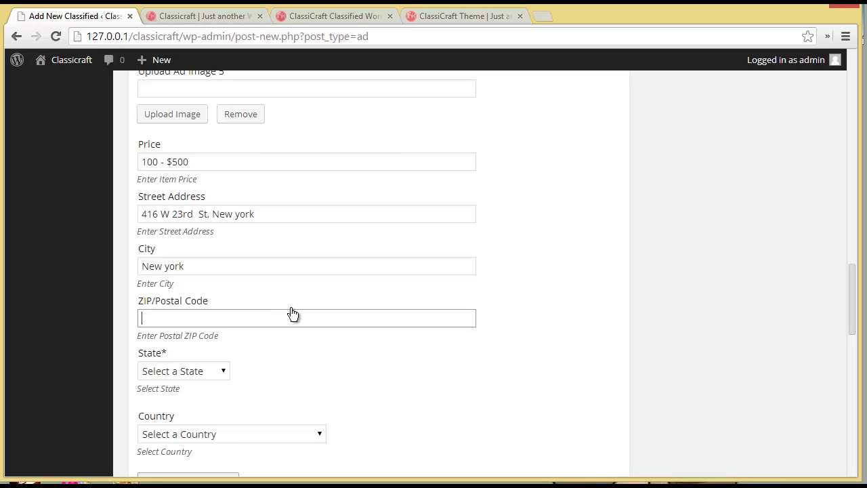
type("10011")
Step: Choose state New York and country United States, then pin the address on the map
scroll(293, 313, "down", 2)
left_click(188, 235)
left_click_drag(224, 265, 225, 394)
left_click(184, 335)
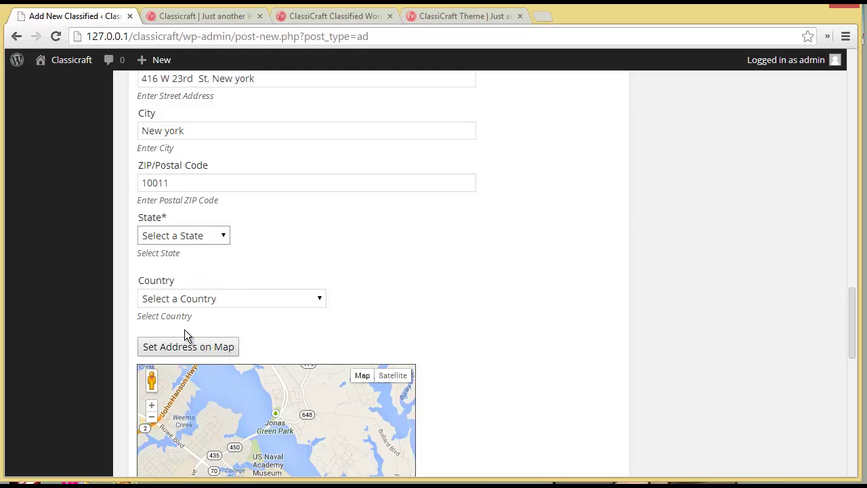
left_click(191, 299)
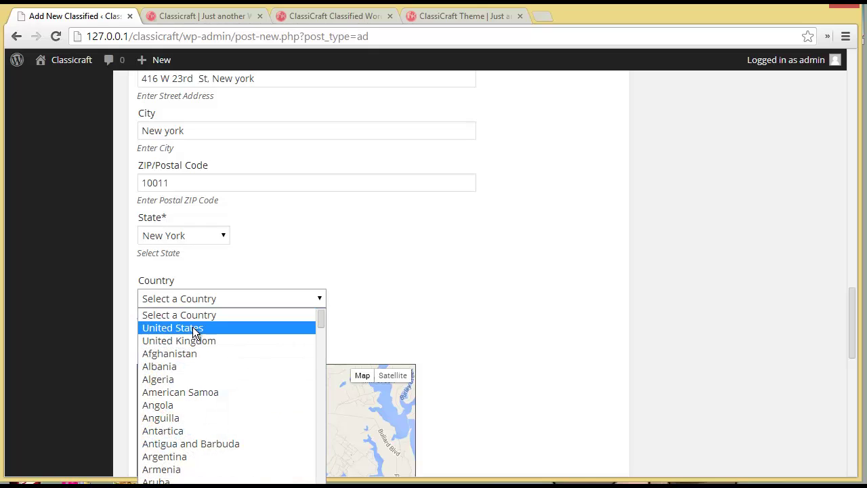
left_click(193, 328)
left_click_drag(855, 344, 853, 365)
left_click(201, 231)
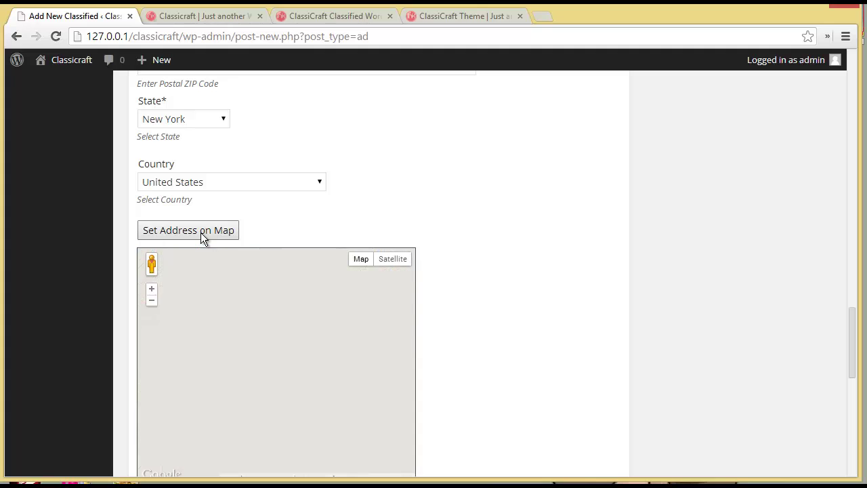
Step: Set the ad type to Premium Ad
left_click_drag(851, 342, 851, 391)
scroll(852, 393, "down", 4)
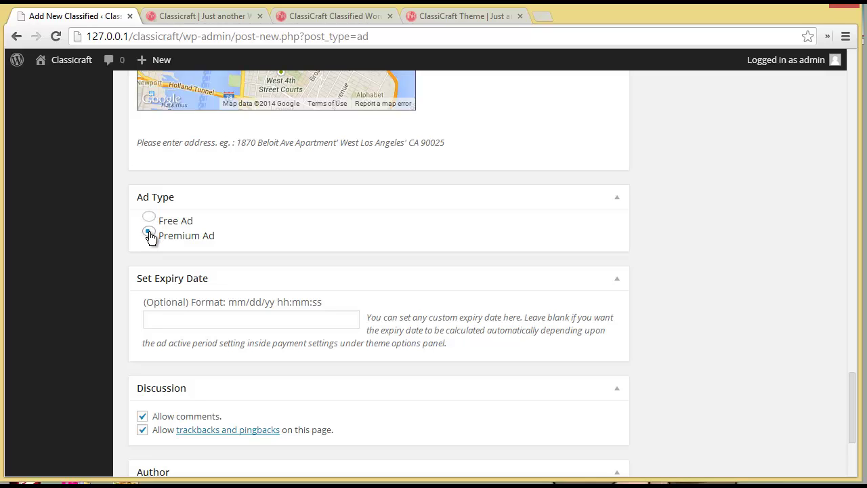
left_click(148, 217)
scroll(851, 397, "down", 2)
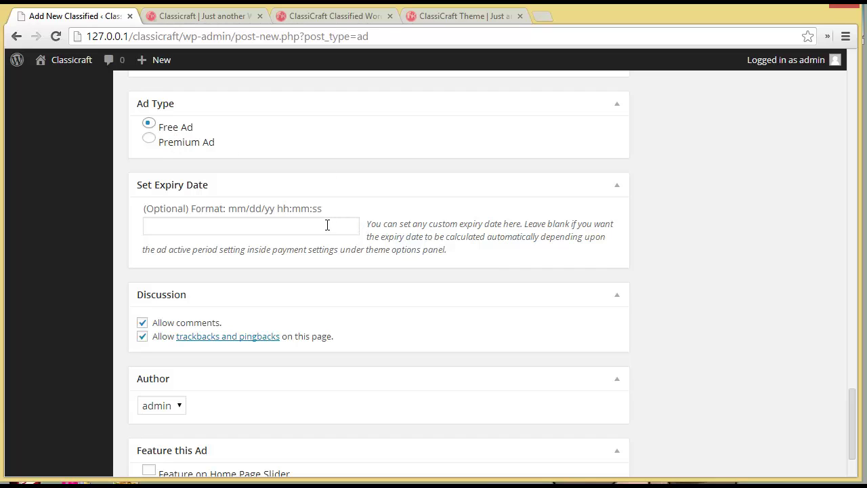
left_click(149, 138)
left_click(245, 234)
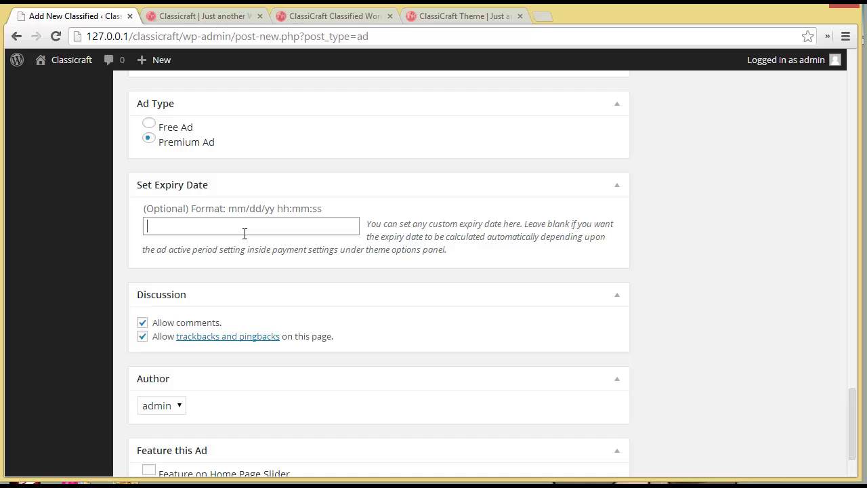
scroll(542, 402, "down", 2)
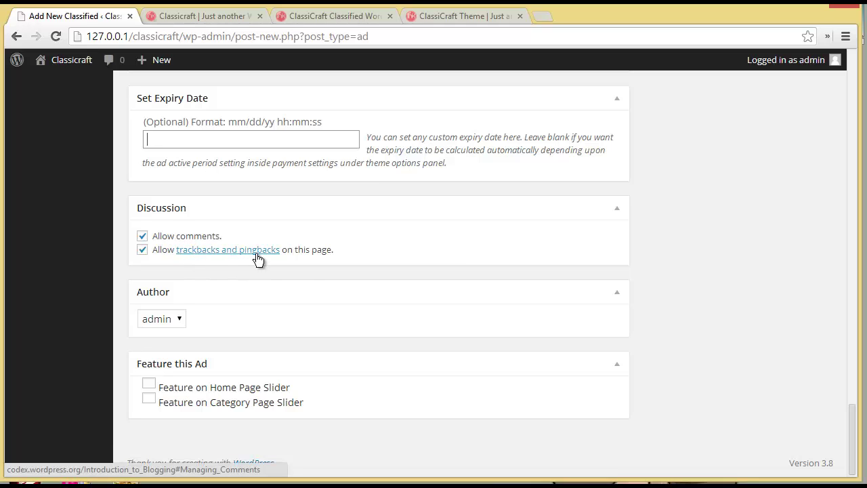
Step: Keep admin as author and feature the ad on the home and category page sliders
left_click(175, 320)
left_click(174, 320)
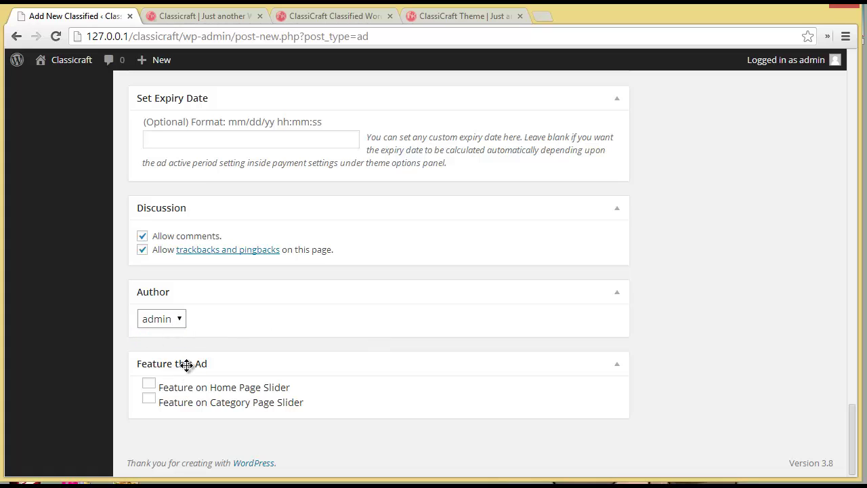
left_click(150, 385)
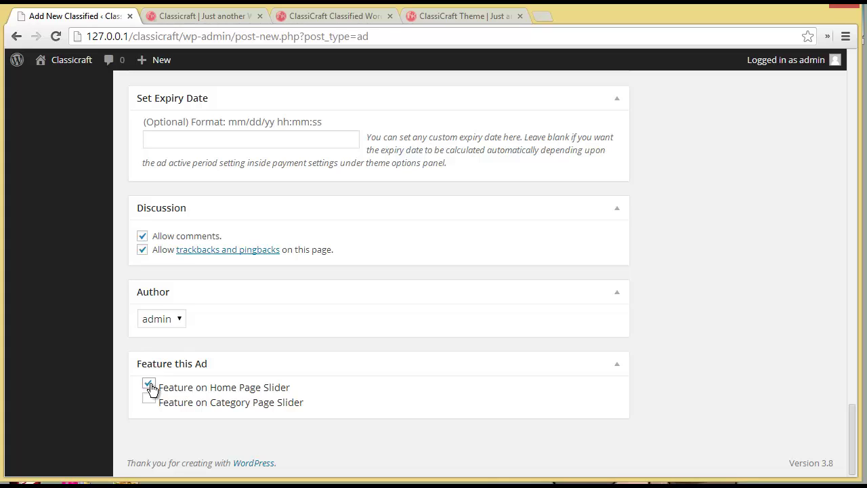
left_click(147, 407)
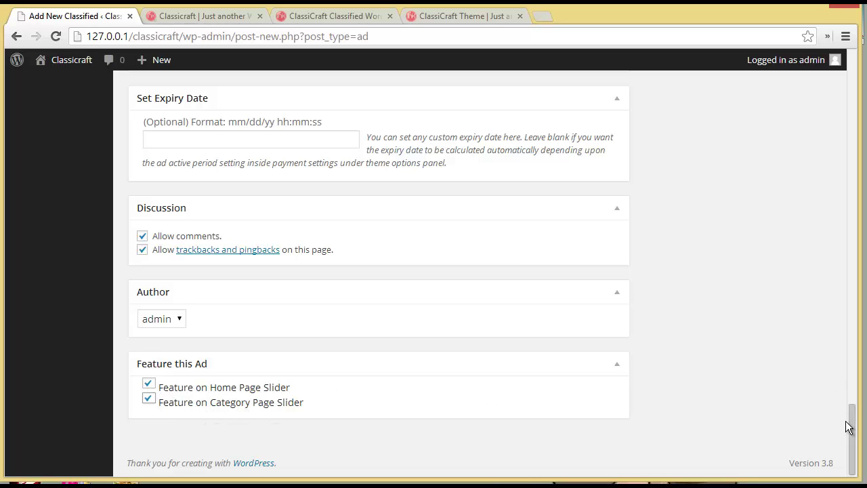
Step: Tick the Wedding Services category and its Catering subcategory
left_click_drag(852, 435, 832, 101)
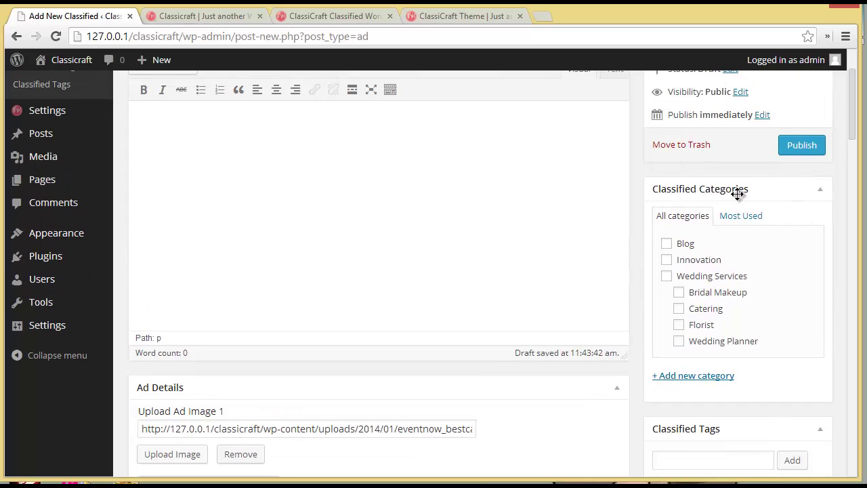
left_click(667, 277)
left_click(680, 309)
scroll(847, 144, "up", 1)
scroll(735, 478, "down", 2)
Step: Add the tags 'Wedding' and 'Caterers' to the ad
left_click(697, 429)
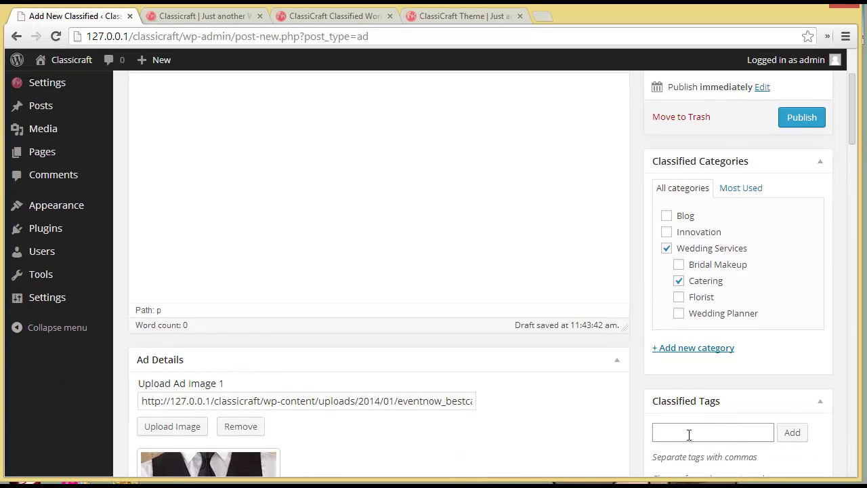
type("Wedding, C")
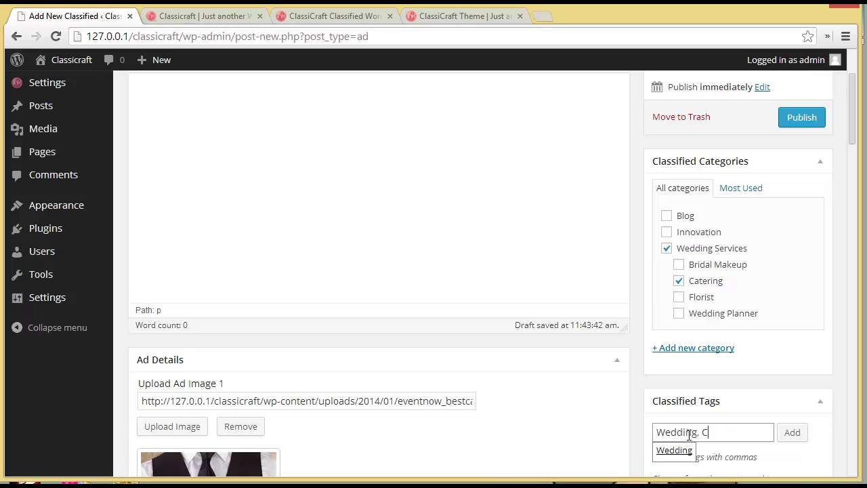
type("aterers")
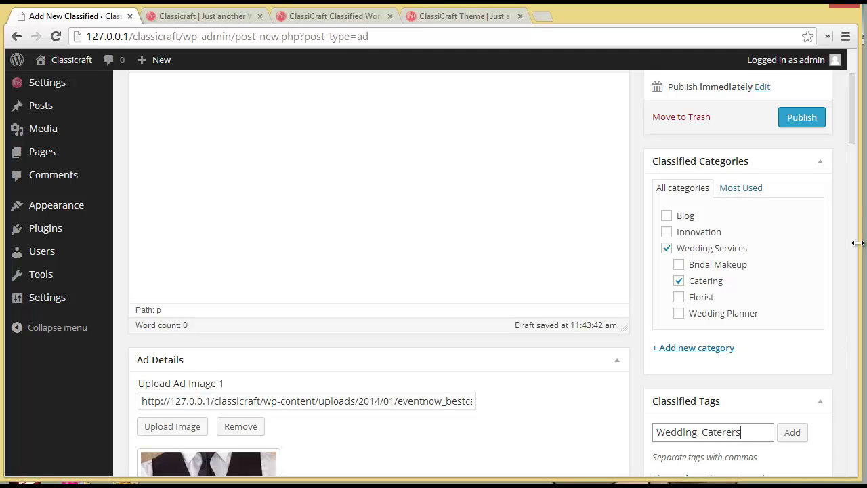
left_click_drag(849, 116, 850, 163)
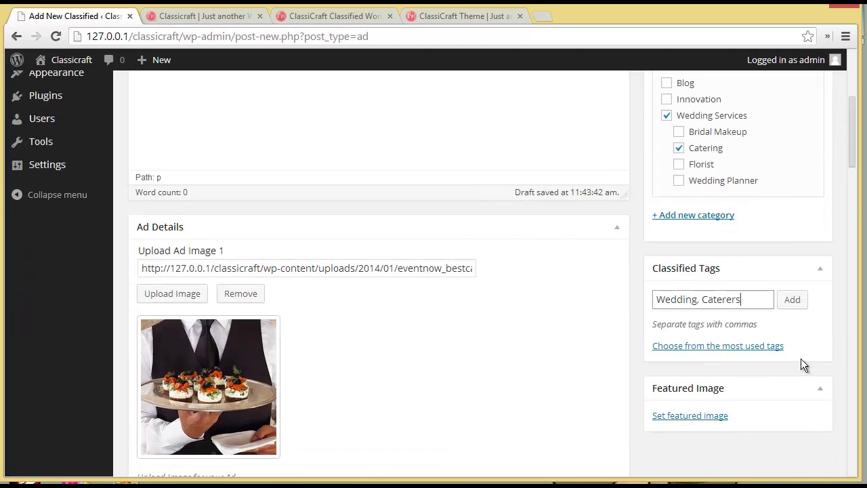
left_click(792, 299)
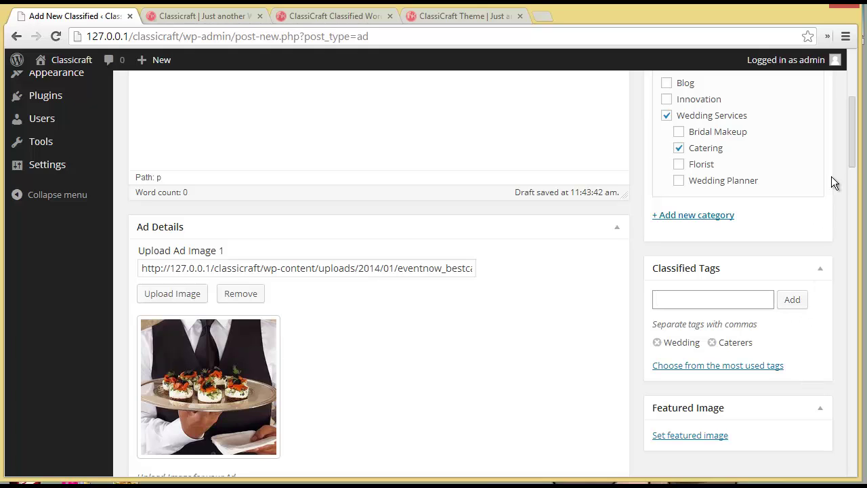
left_click_drag(852, 159, 852, 114)
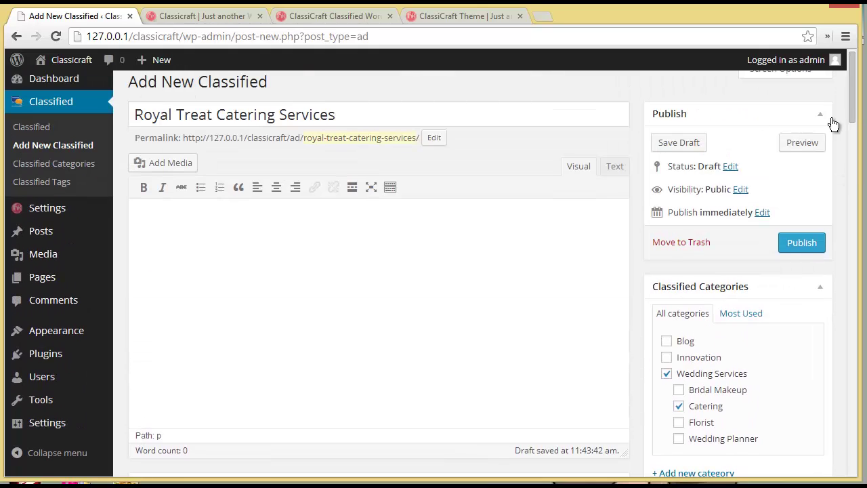
Step: Publish the Royal Treat Catering Services ad and view it on the front end
left_click(791, 246)
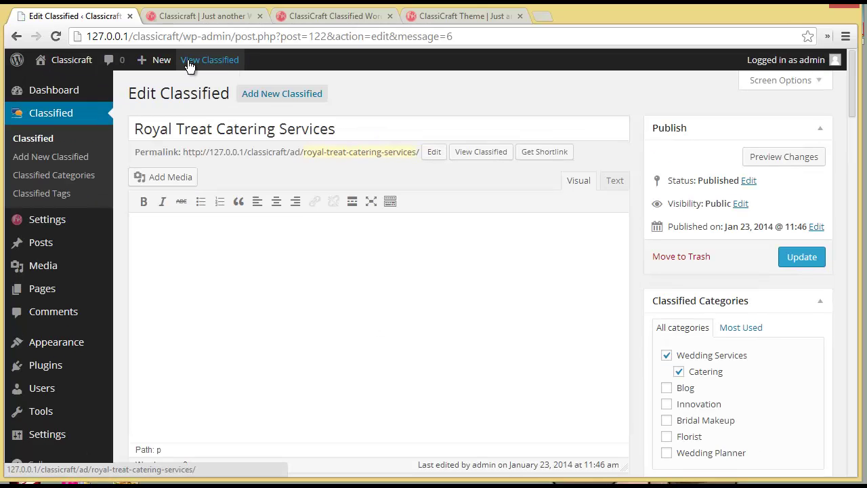
left_click(189, 62)
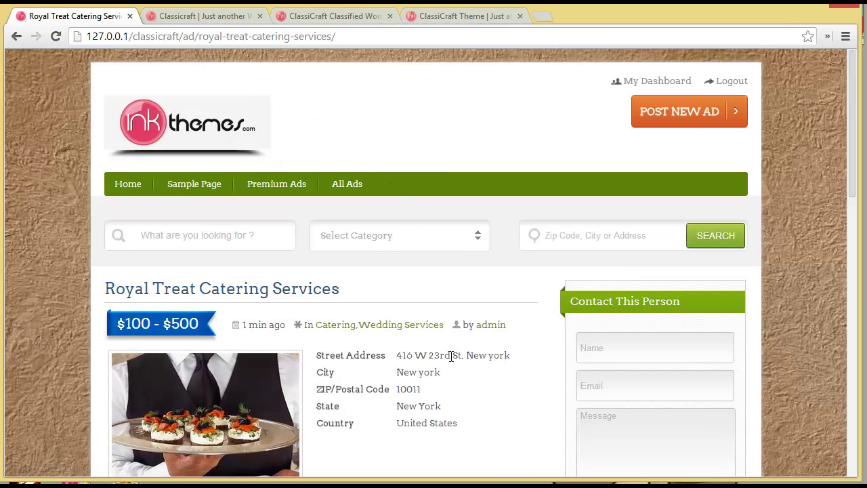
scroll(451, 355, "down", 2)
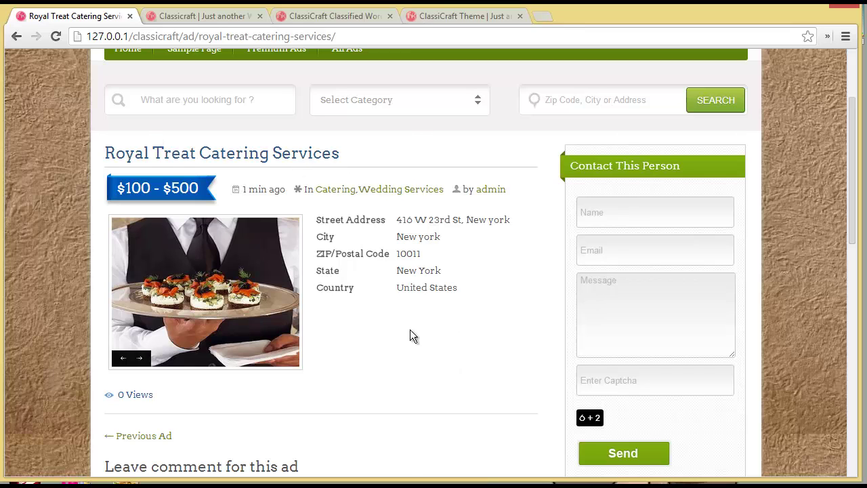
scroll(409, 329, "down", 1)
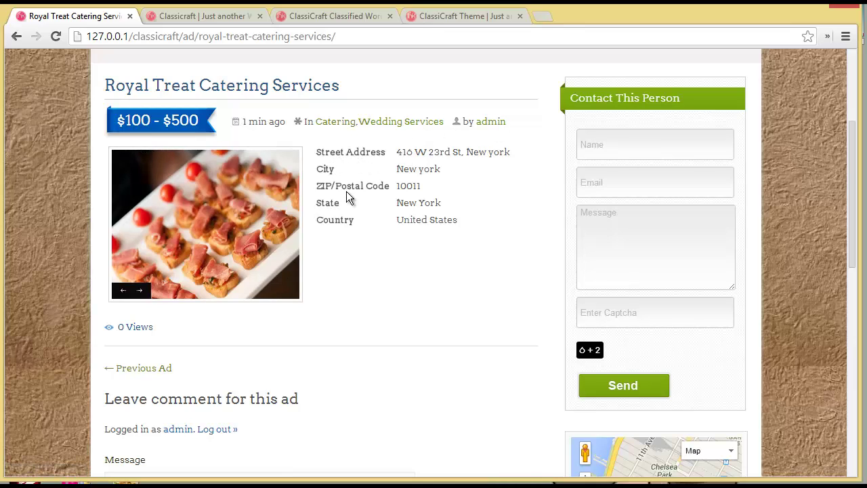
scroll(348, 271, "down", 2)
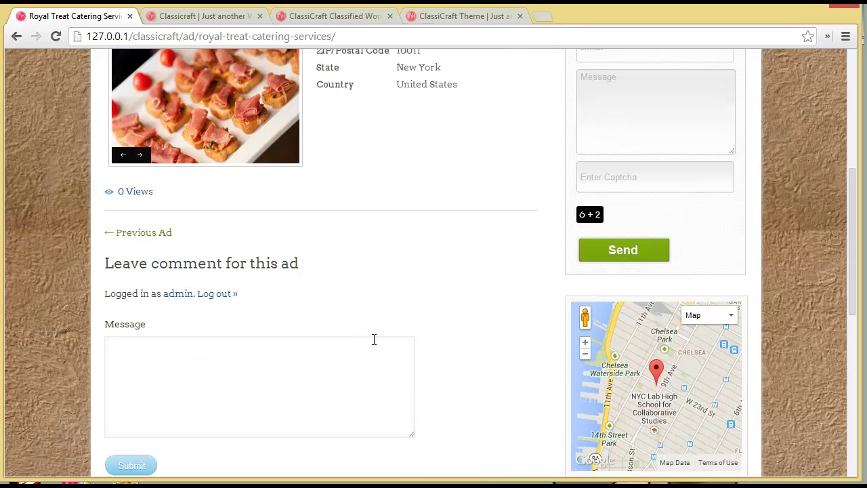
left_click(220, 398)
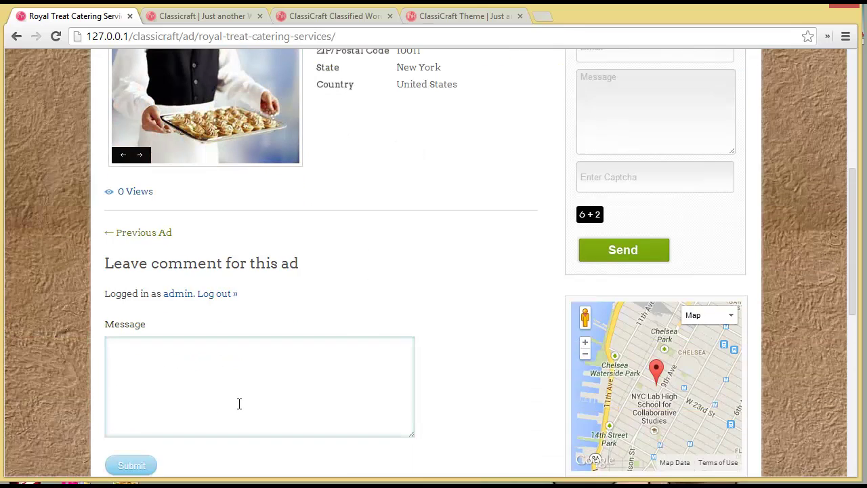
scroll(238, 404, "up", 3)
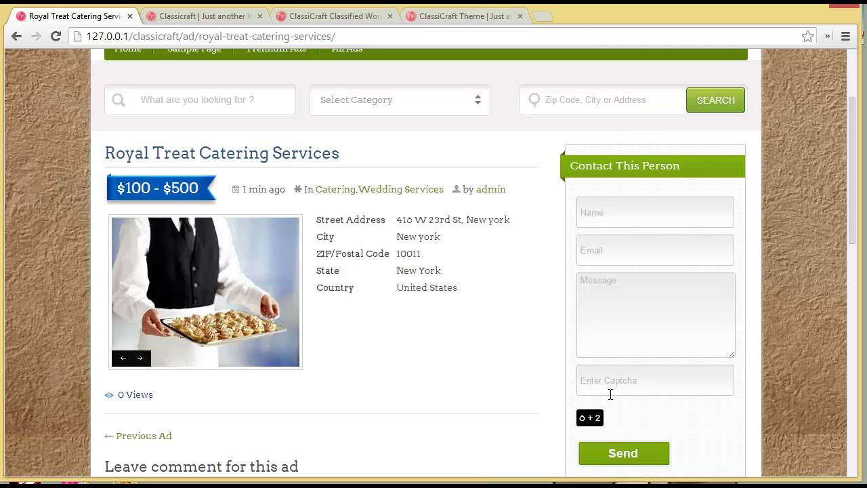
scroll(610, 394, "down", 2)
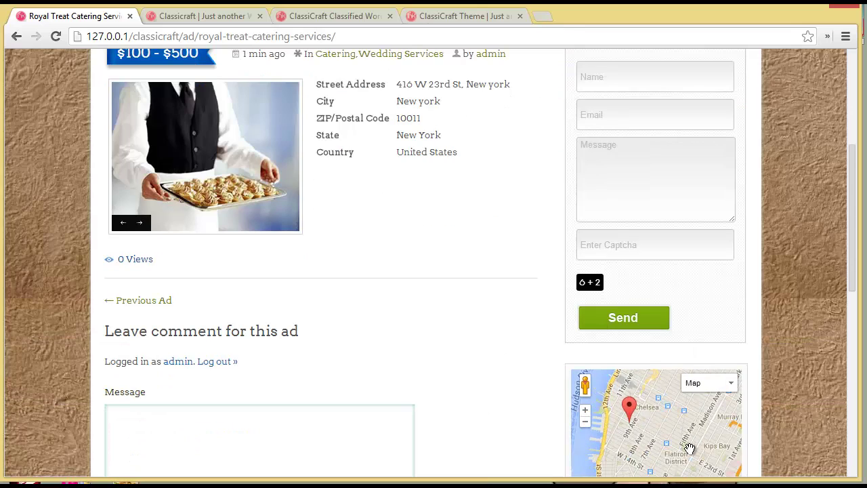
left_click_drag(854, 238, 860, 322)
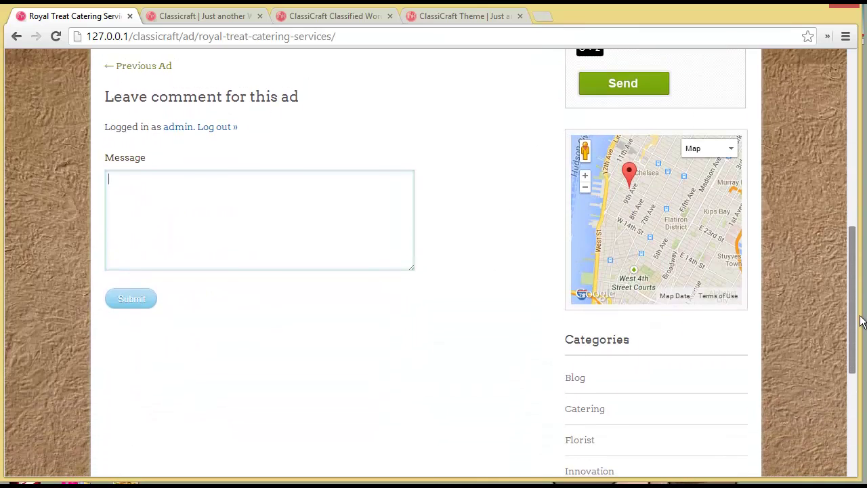
scroll(538, 141, "up", 5)
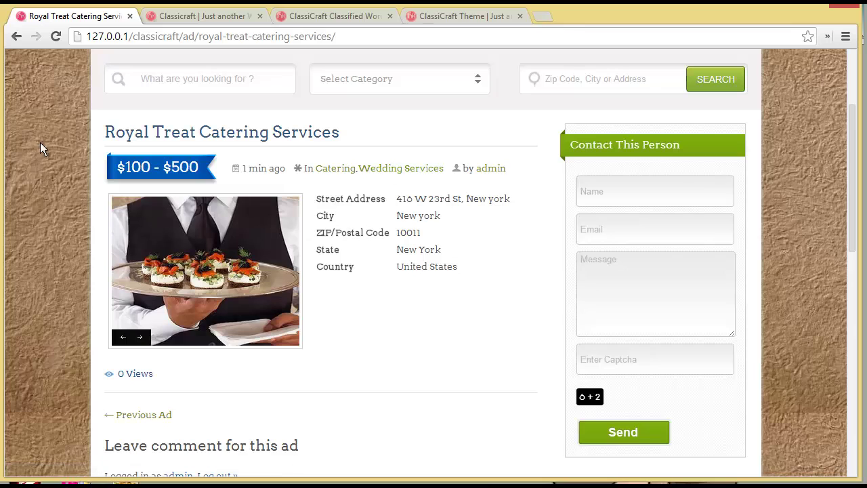
scroll(101, 192, "up", 2)
Step: Paste the two-paragraph catering description into the ad's body and save it with Update
left_click(16, 37)
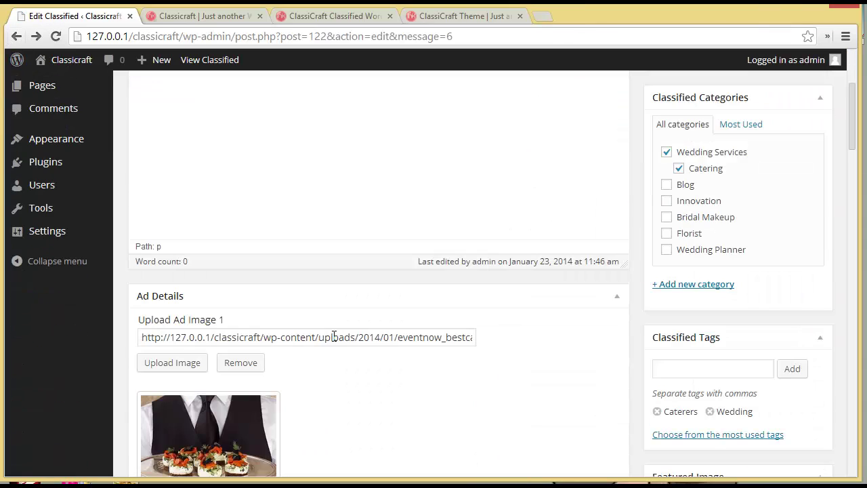
scroll(333, 342, "down", 10)
scroll(333, 342, "down", 5)
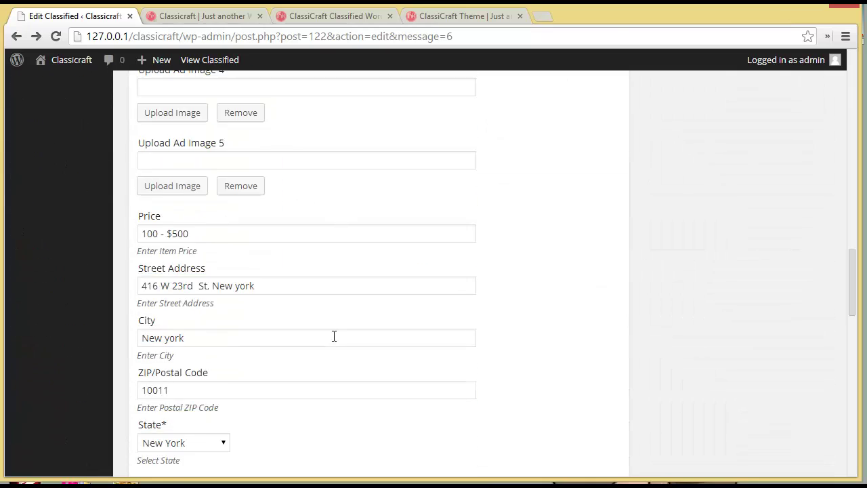
scroll(334, 336, "down", 4)
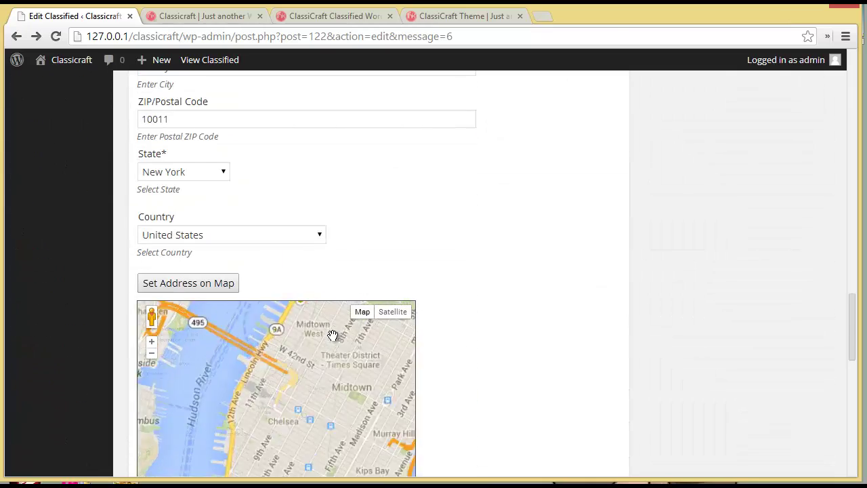
left_click_drag(851, 328, 853, 62)
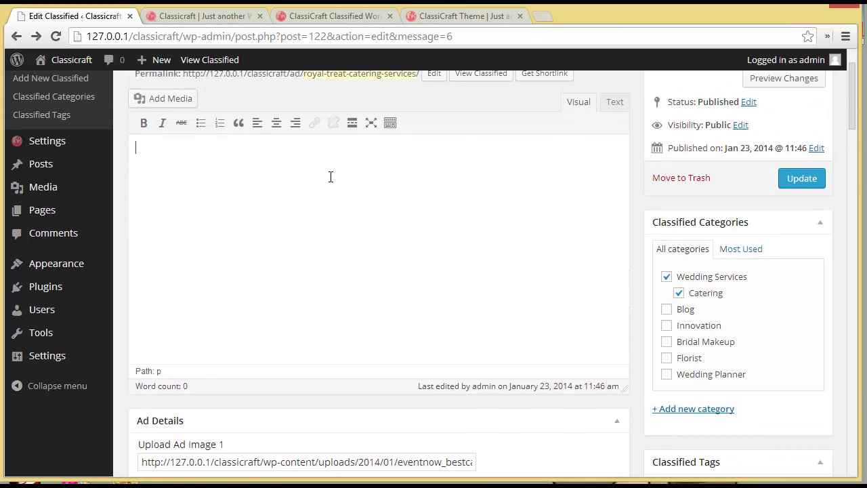
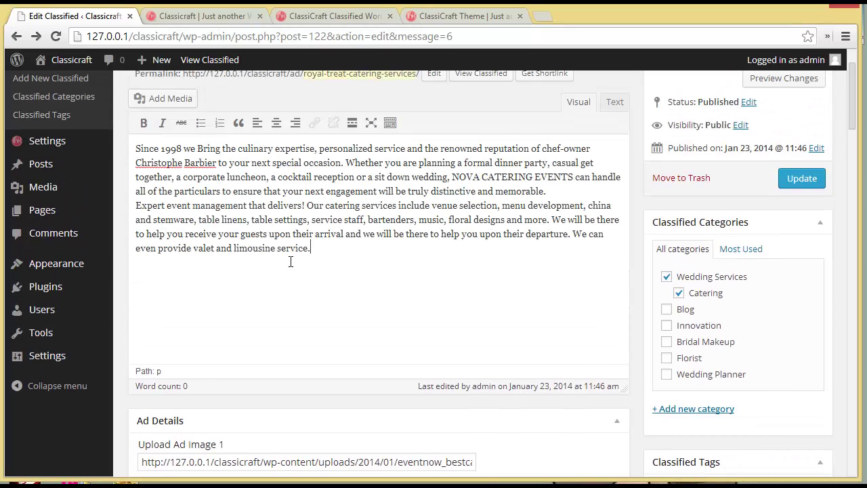
left_click(788, 178)
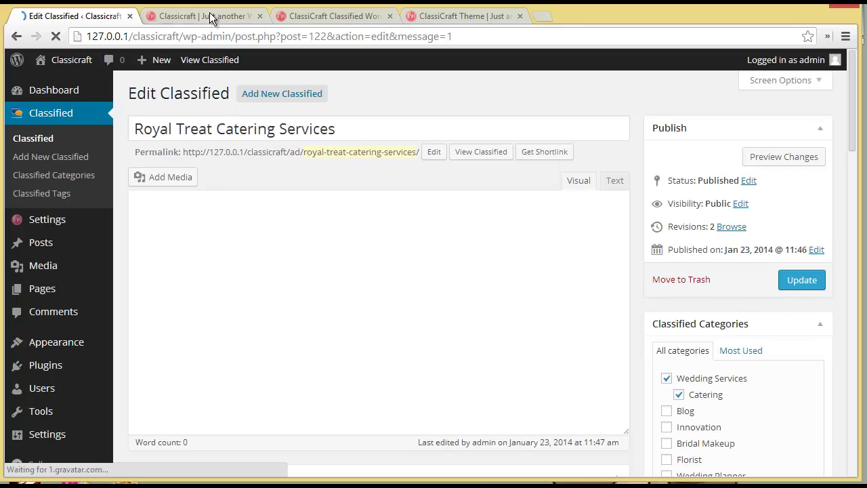
left_click(210, 17)
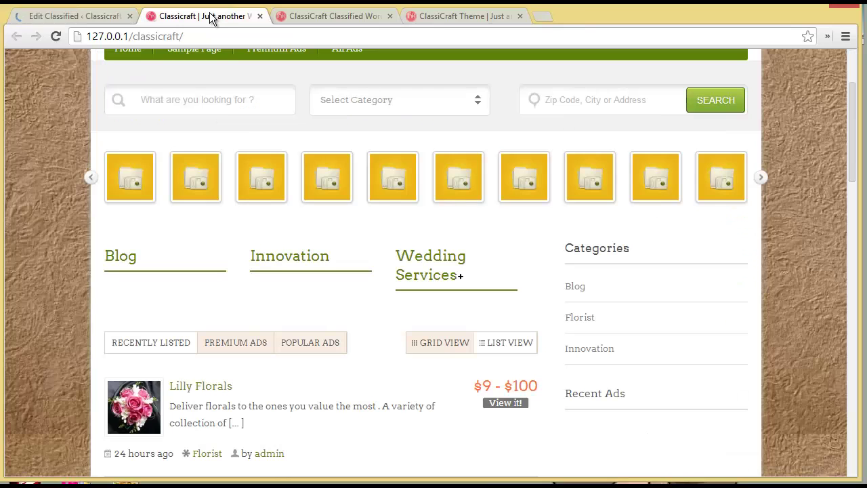
Step: Reload the front page and open the newly listed Royal Treat Catering Services ad
left_click(56, 36)
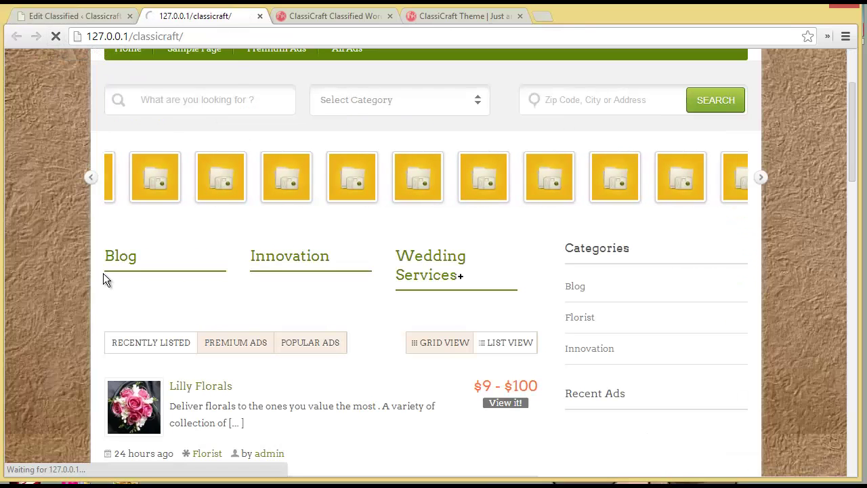
scroll(103, 273, "down", 2)
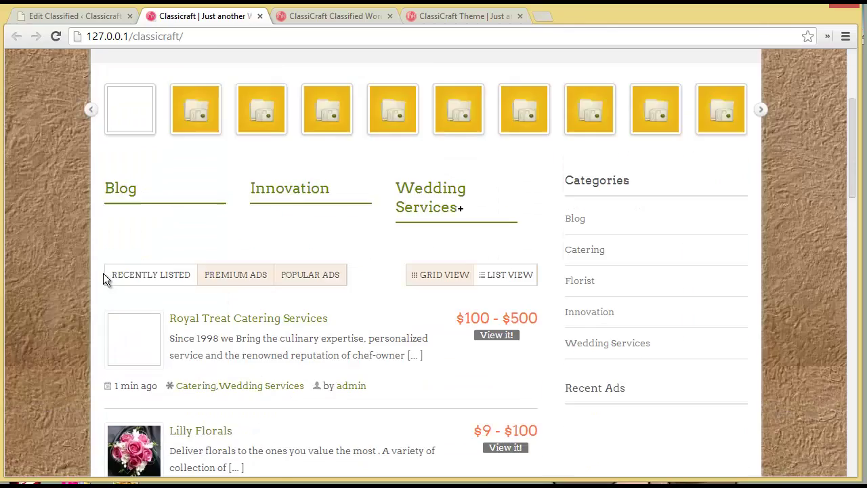
left_click(204, 252)
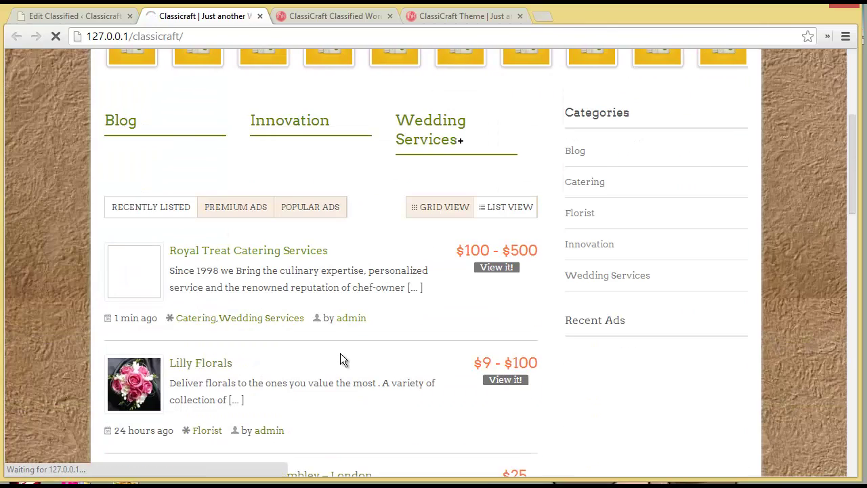
Step: Check the new description on the ad's live page, then return to the Edit Classified tab
scroll(340, 353, "down", 4)
scroll(342, 359, "down", 2)
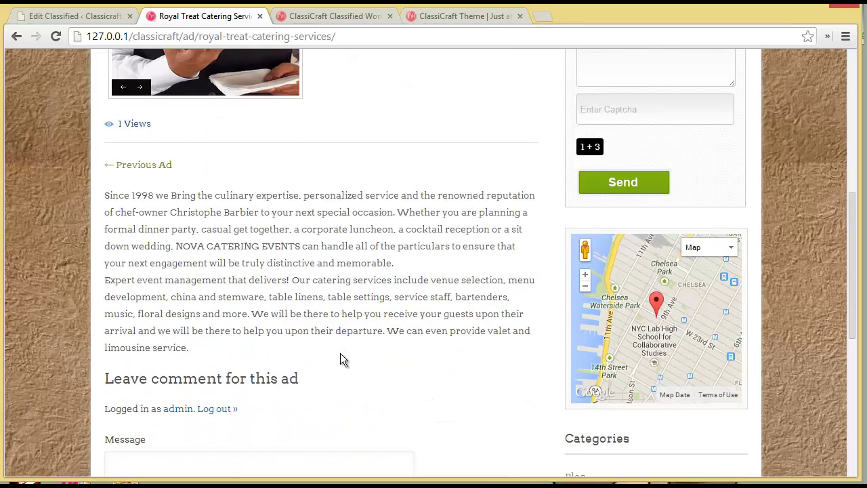
scroll(340, 353, "up", 4)
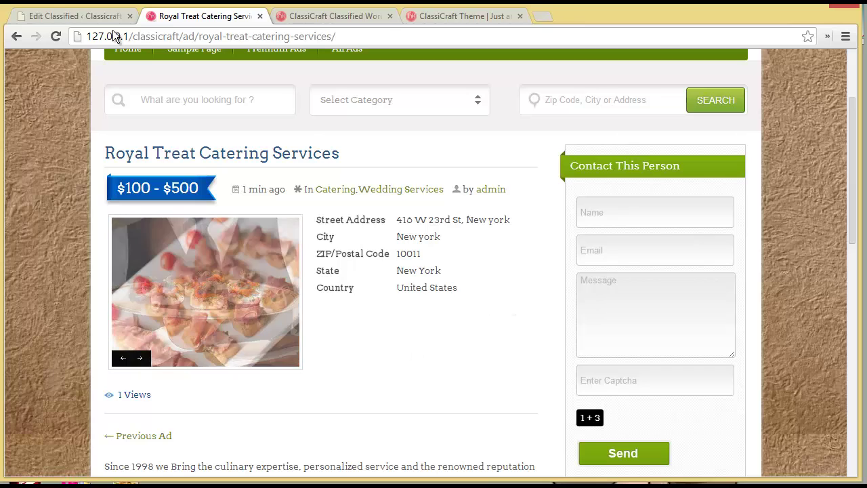
left_click(58, 16)
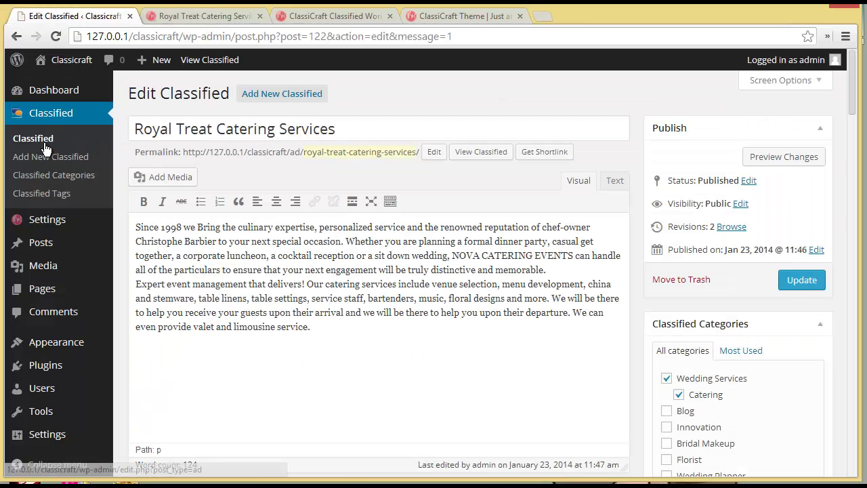
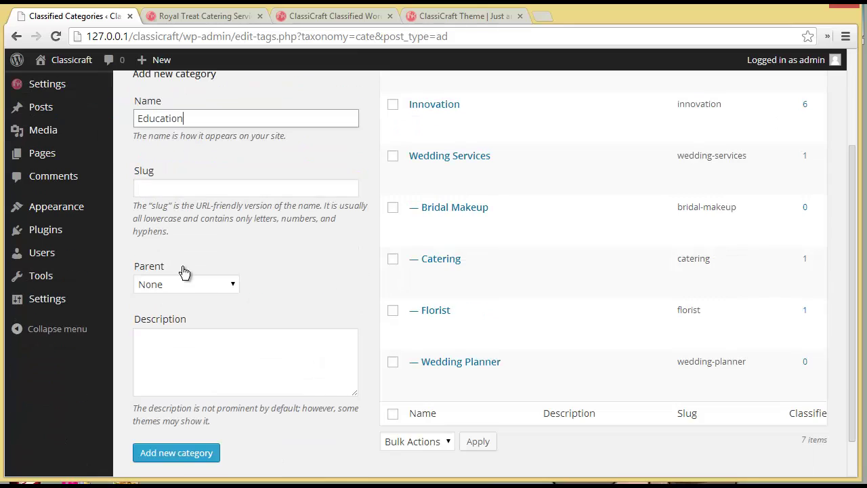
Step: Add the Education category, then add Play School as a subcategory with Education as parent
left_click(172, 452)
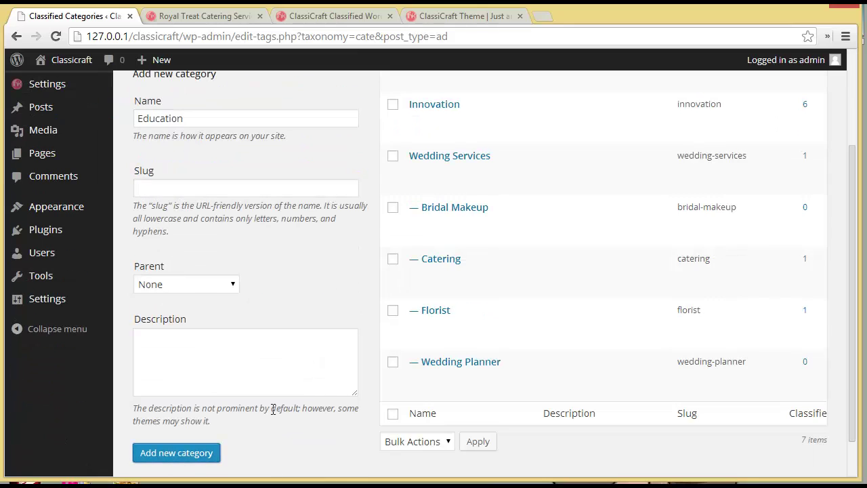
scroll(273, 409, "up", 3)
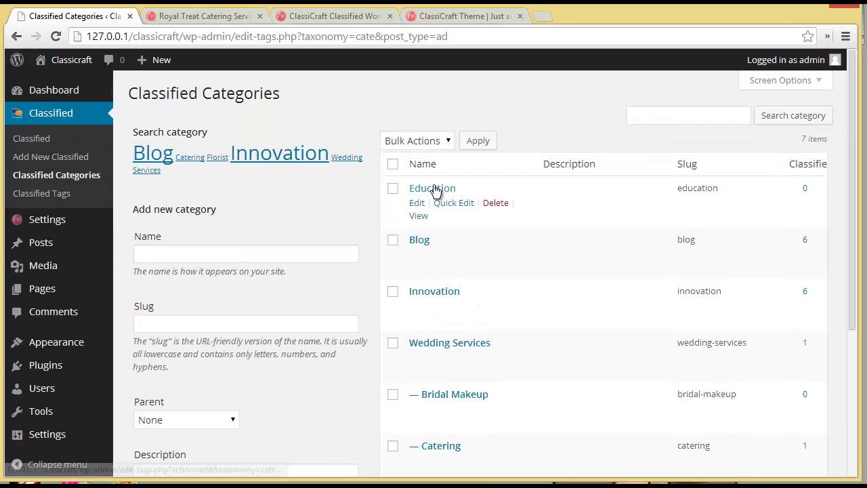
left_click(199, 260)
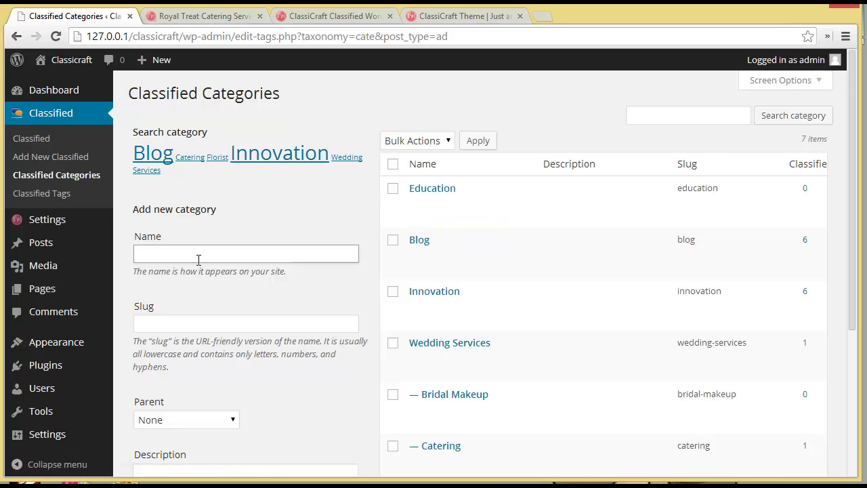
scroll(210, 223, "down", 1)
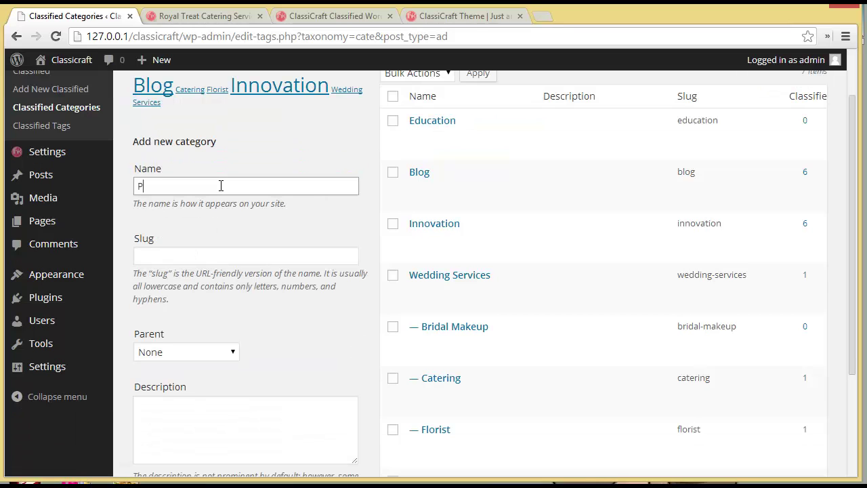
type("Play School")
left_click(209, 355)
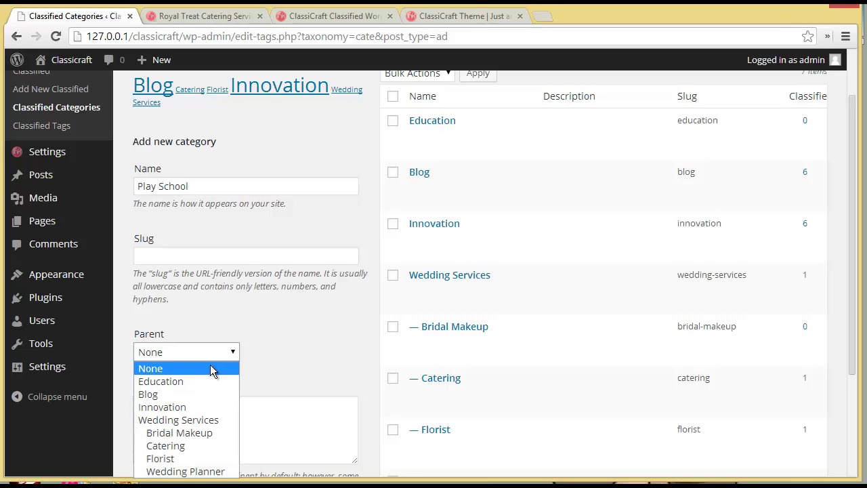
left_click(209, 380)
scroll(208, 379, "down", 2)
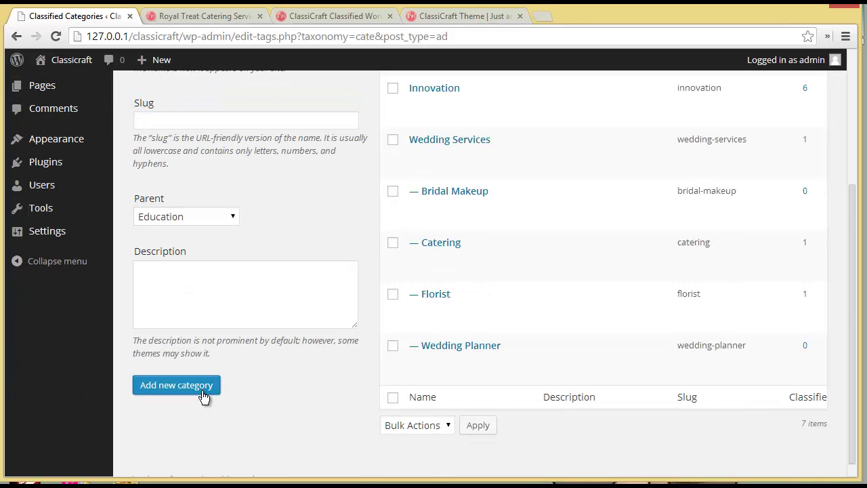
scroll(280, 419, "up", 2)
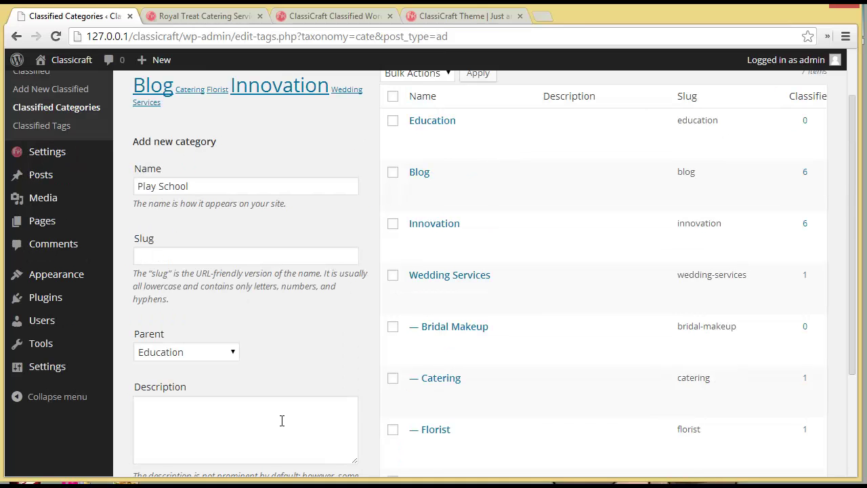
scroll(282, 420, "down", 2)
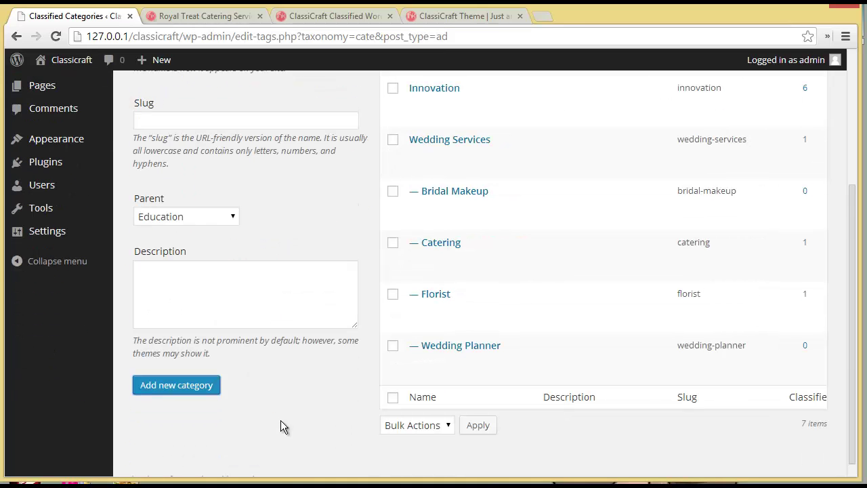
left_click(203, 398)
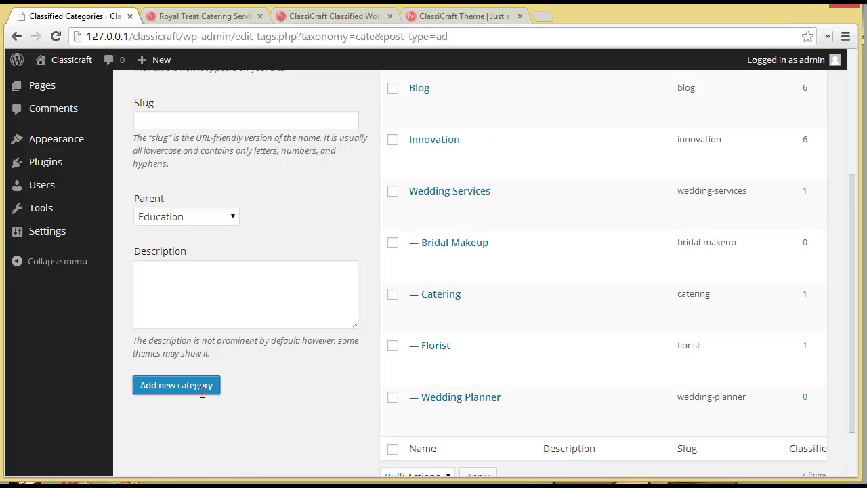
scroll(438, 226, "up", 3)
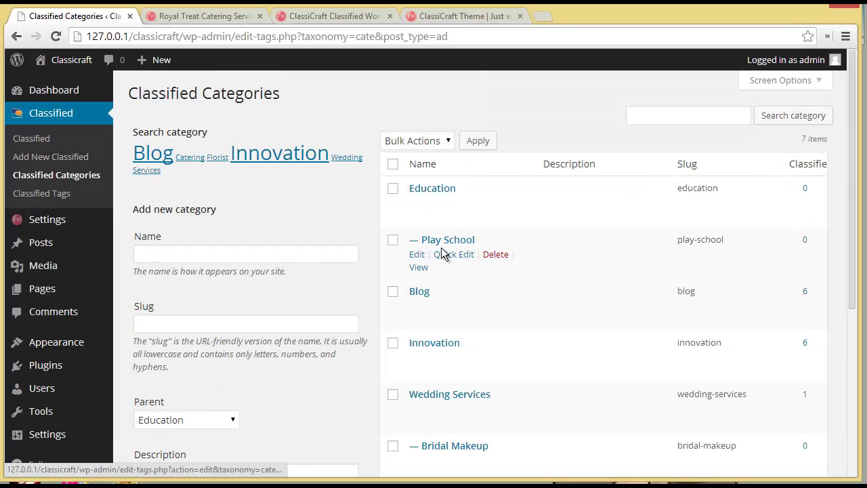
Step: Add Home Tutor as a subcategory under the Education parent
left_click(289, 252)
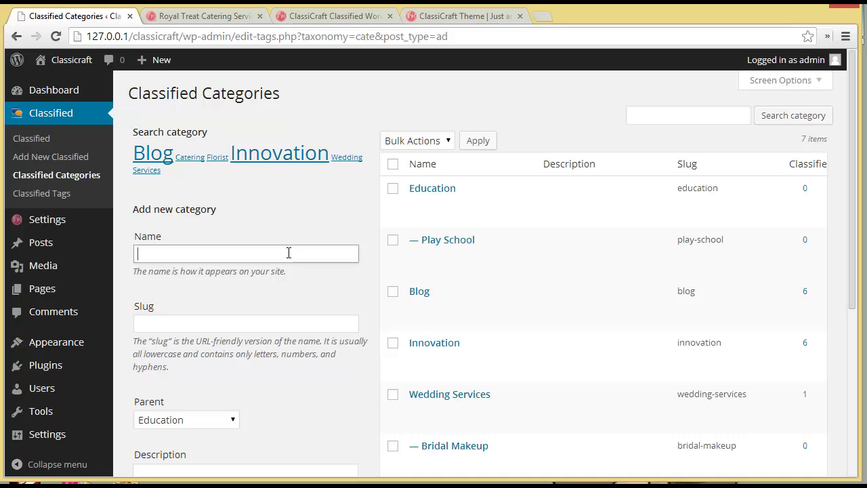
type("Home Tutor")
scroll(249, 298, "down", 2)
left_click(200, 284)
left_click(200, 284)
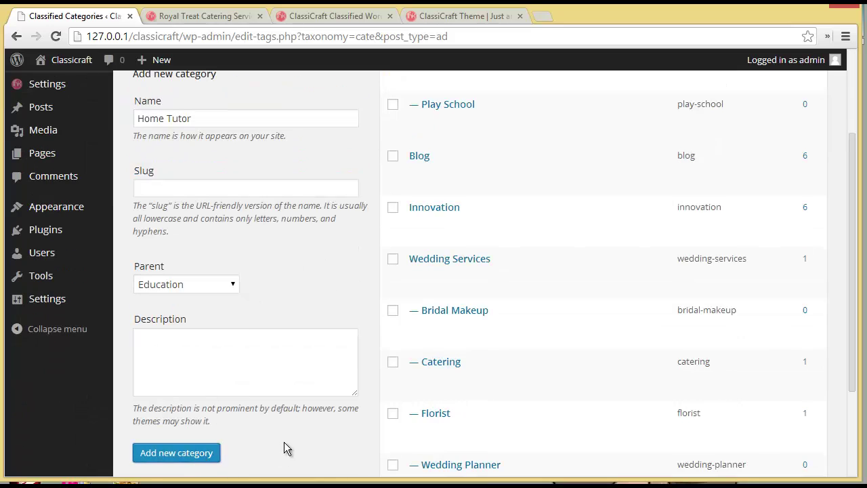
left_click(211, 366)
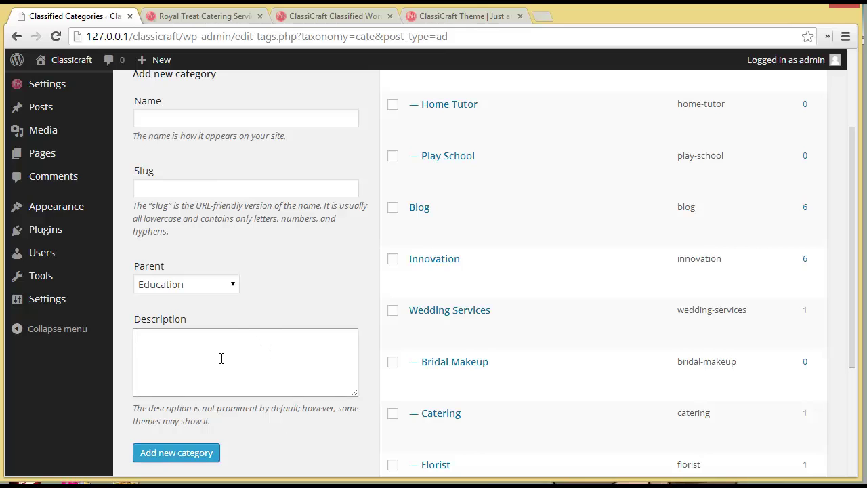
scroll(220, 366, "up", 3)
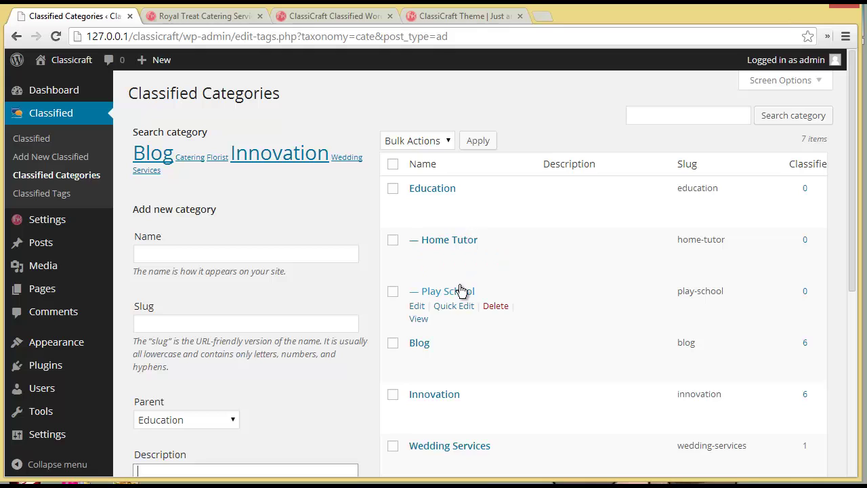
Step: Enter Professional Studies as another Education subcategory
left_click(227, 252)
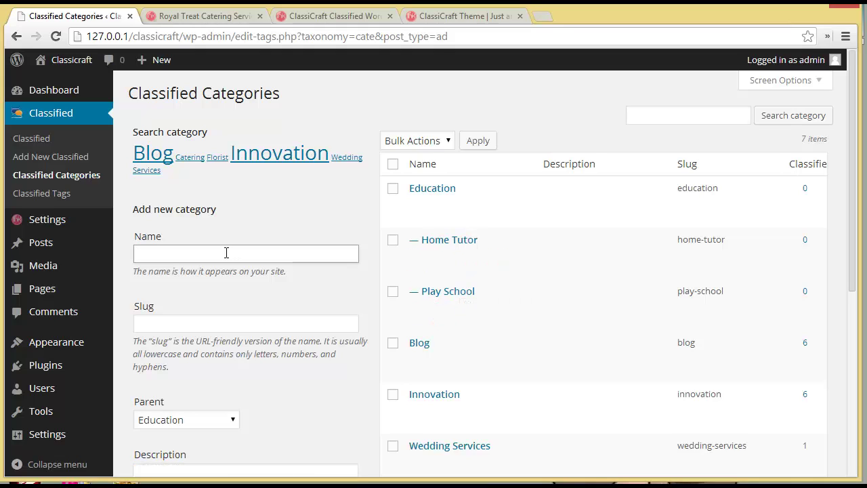
type("Professional Studies")
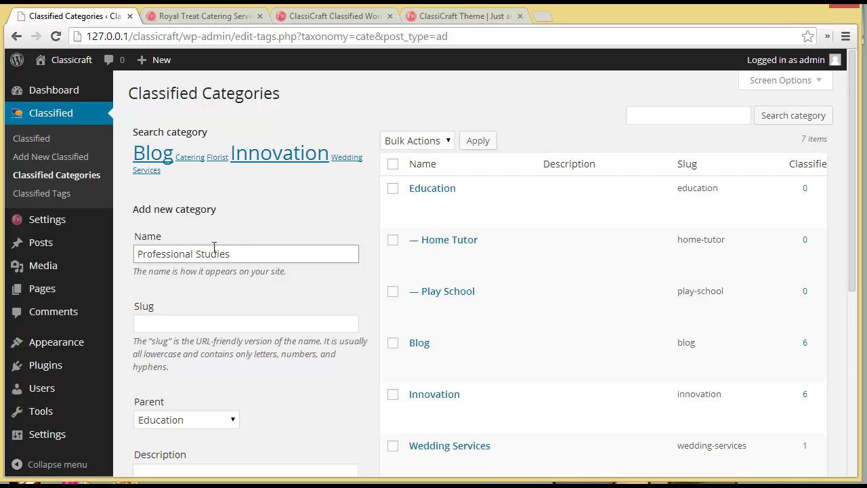
scroll(226, 251, "down", 4)
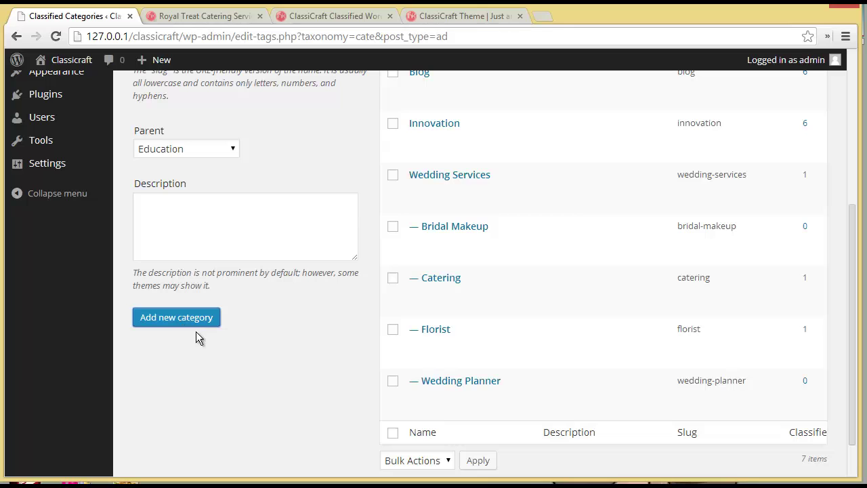
scroll(241, 353, "up", 2)
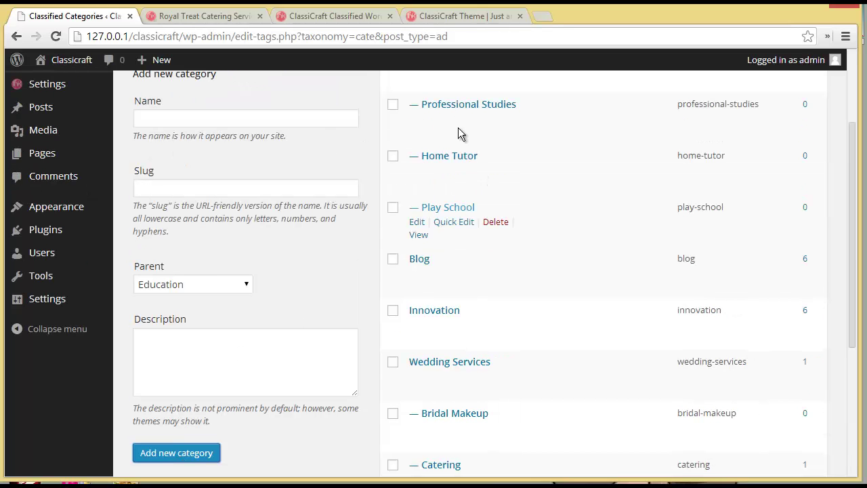
scroll(354, 278, "up", 2)
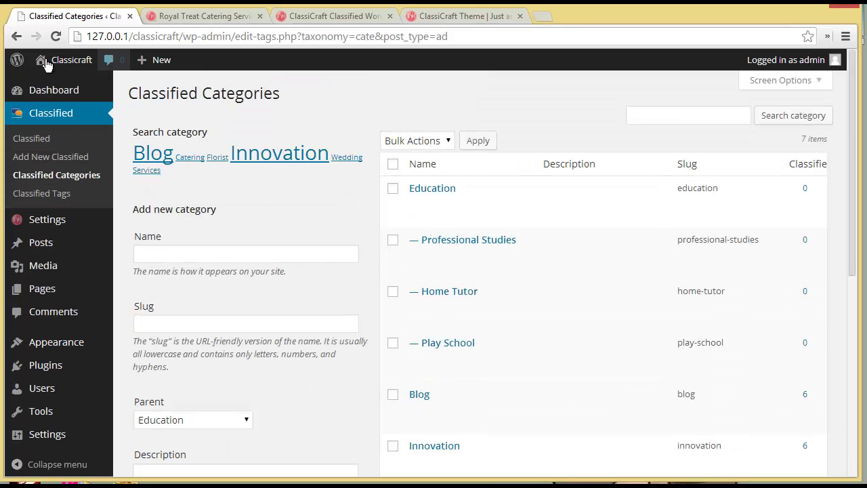
Step: Open the live Classicraft site in a new tab and close the old Royal Treat Catering tab
mouse_move(47, 61)
right_click(54, 83)
left_click(68, 90)
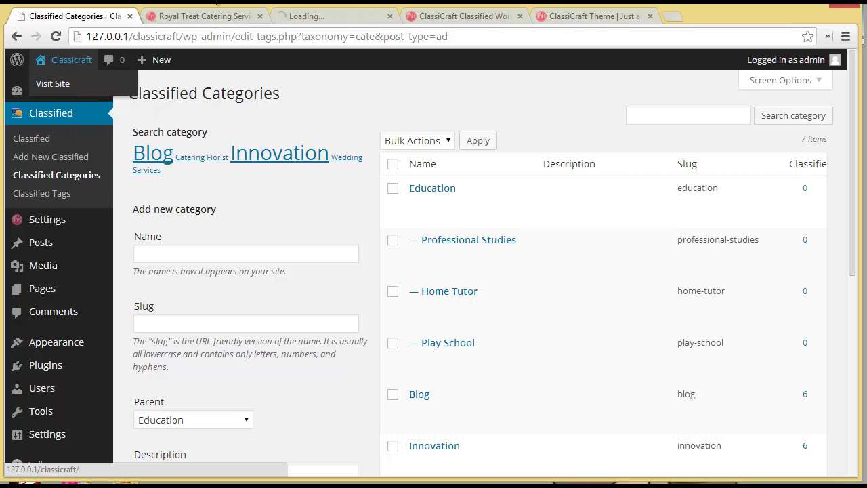
left_click(358, 19)
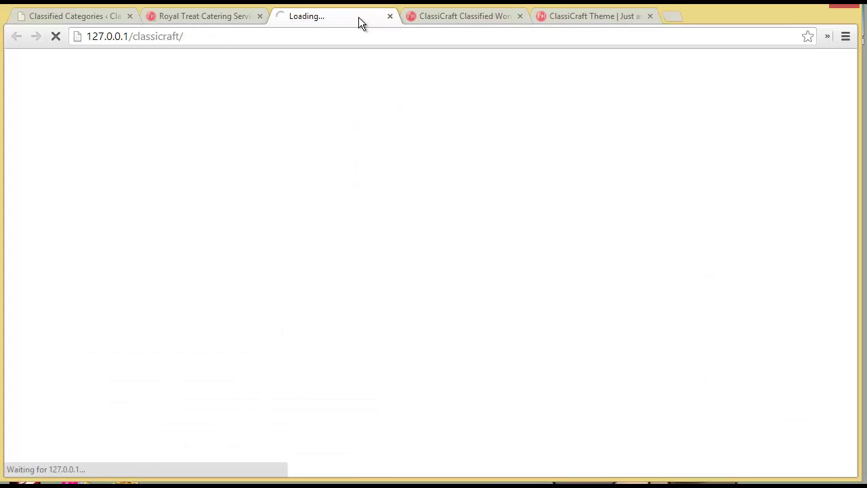
left_click(259, 16)
scroll(277, 257, "down", 2)
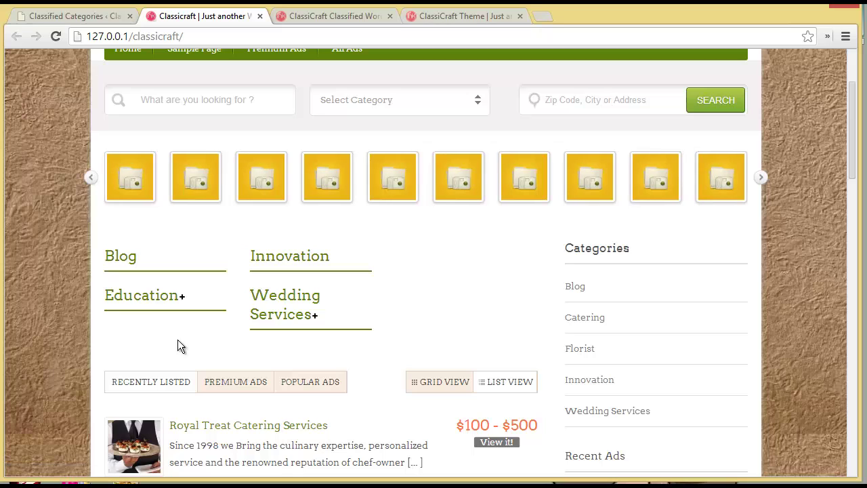
Step: Expand Education and Wedding Services on the front page to show their subcategories
left_click(145, 298)
scroll(207, 366, "down", 2)
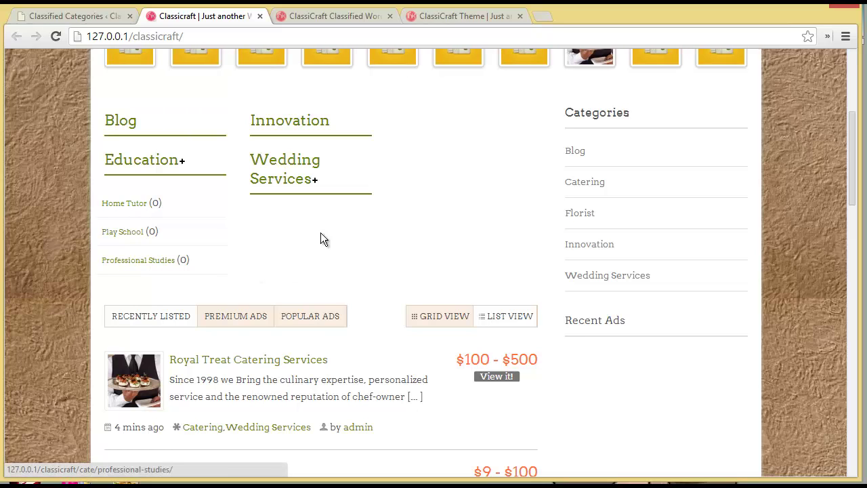
left_click(282, 169)
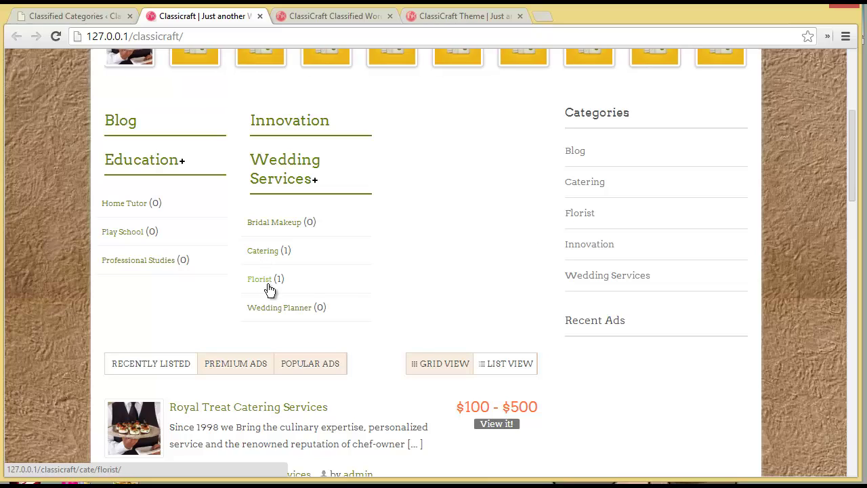
Step: Return to Classified Categories, then open Classified Tags and scroll through its 9 tags
left_click(71, 19)
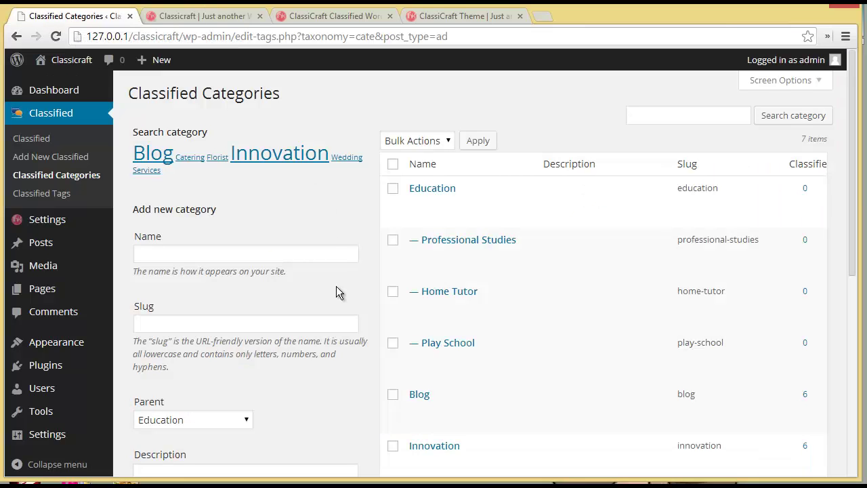
left_click(56, 199)
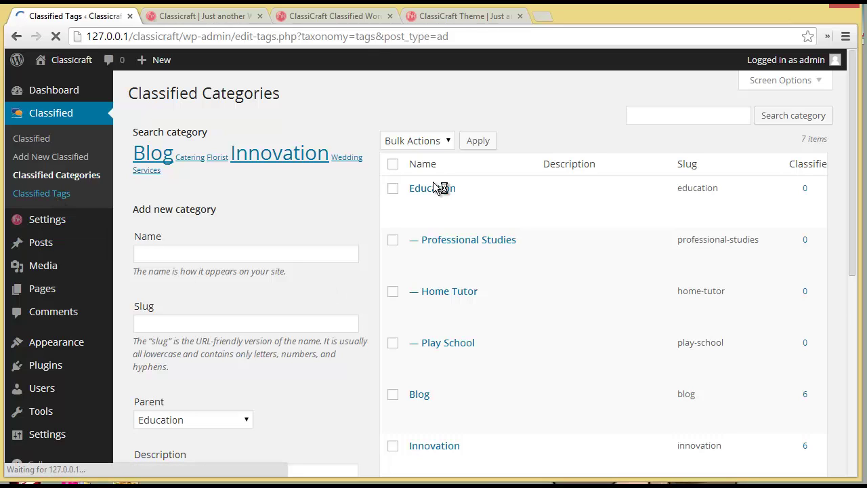
scroll(342, 273, "down", 1)
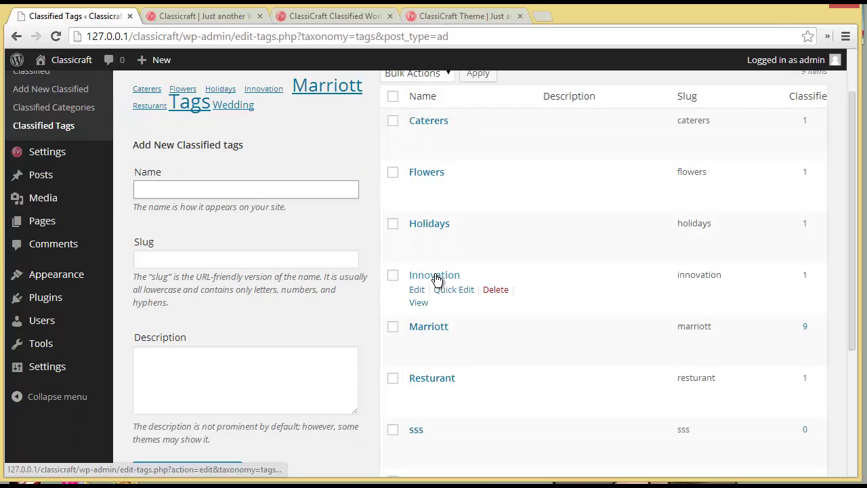
scroll(439, 339, "down", 1)
scroll(447, 400, "down", 2)
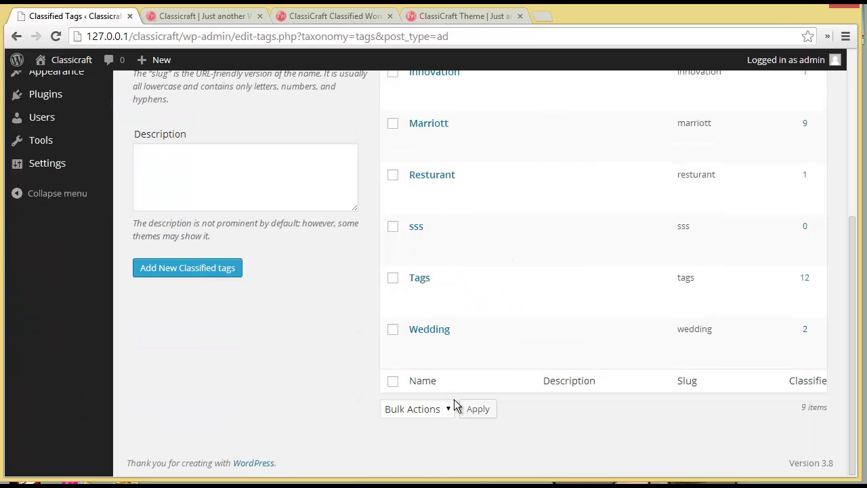
scroll(453, 403, "up", 4)
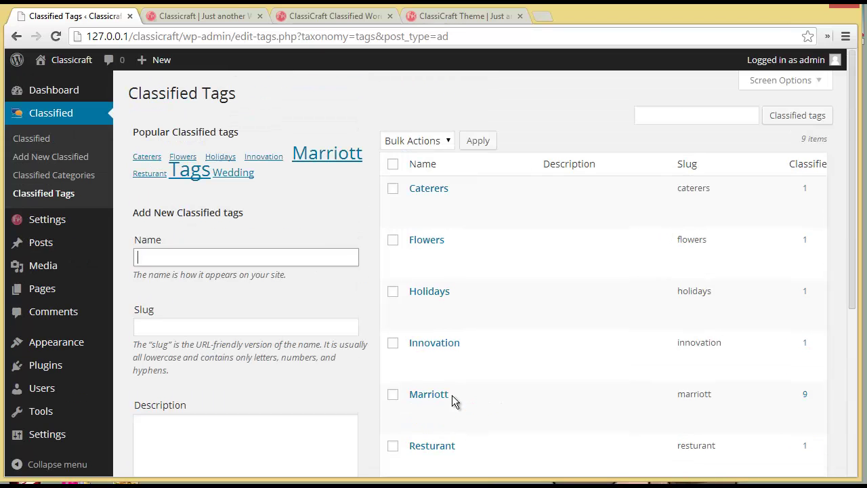
Step: On the live site, open the Royal Treat Catering Services ad, then go back to Classified Tags
left_click(224, 16)
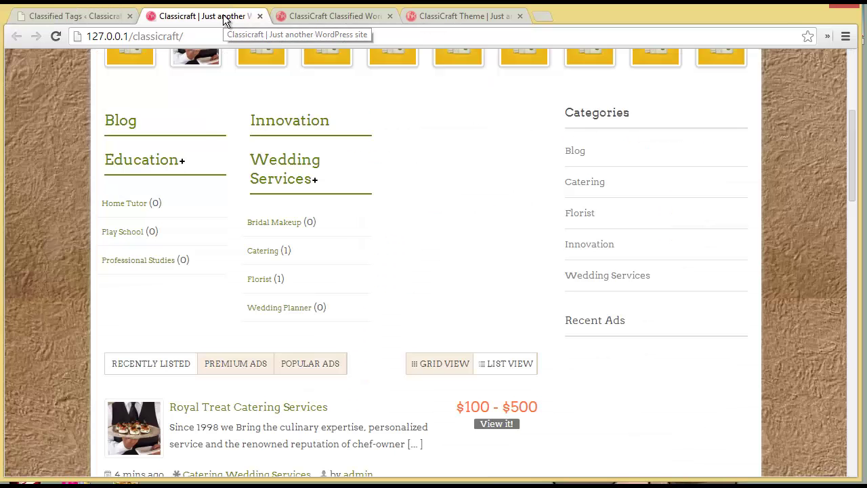
scroll(229, 270, "down", 5)
scroll(230, 264, "up", 2)
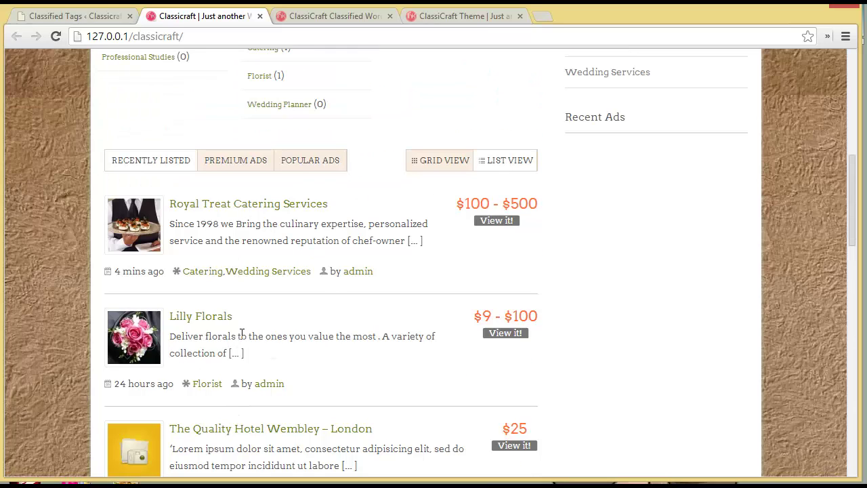
left_click(215, 209)
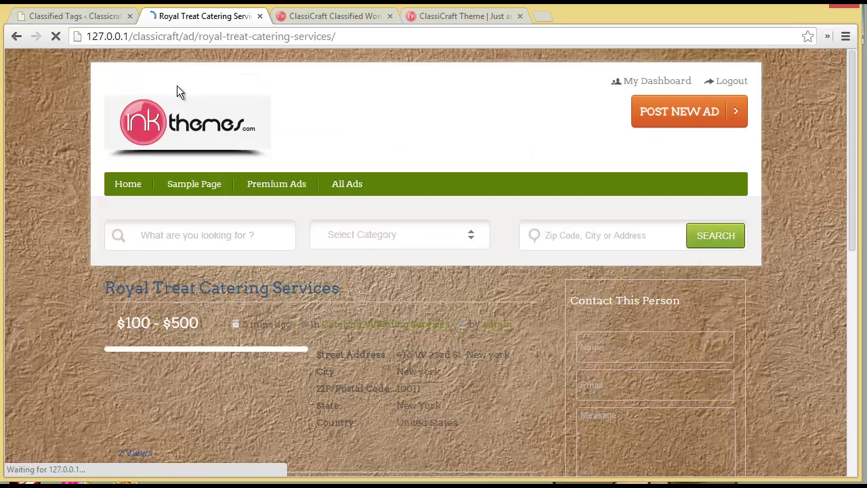
scroll(309, 350, "down", 3)
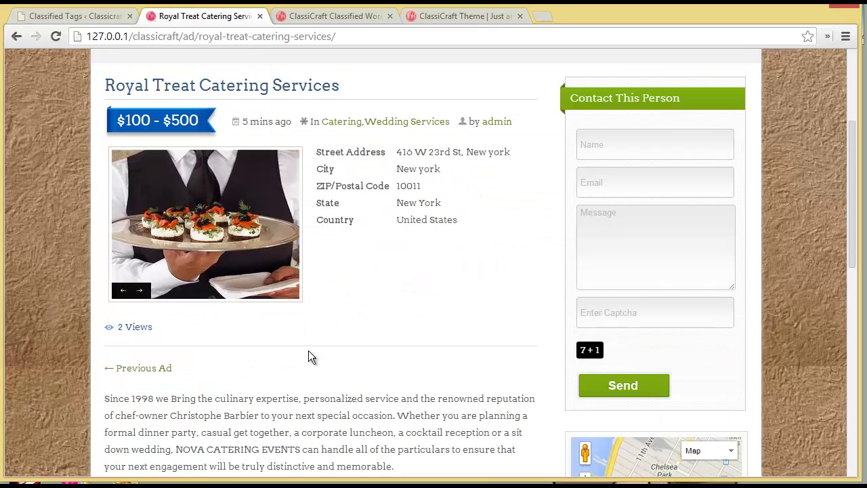
left_click(108, 15)
scroll(434, 367, "up", 2)
Step: Create a classified tag named 'Education' with slug education
scroll(433, 271, "down", 3)
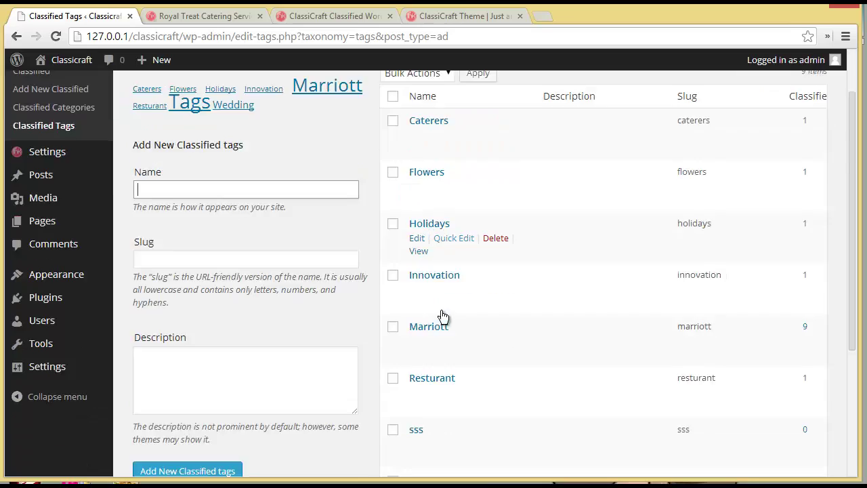
scroll(453, 410, "up", 3)
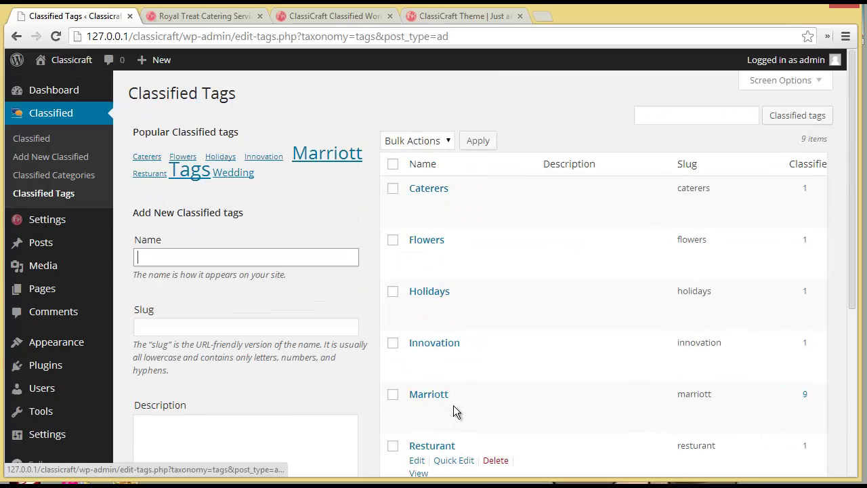
left_click(203, 257)
type("Education")
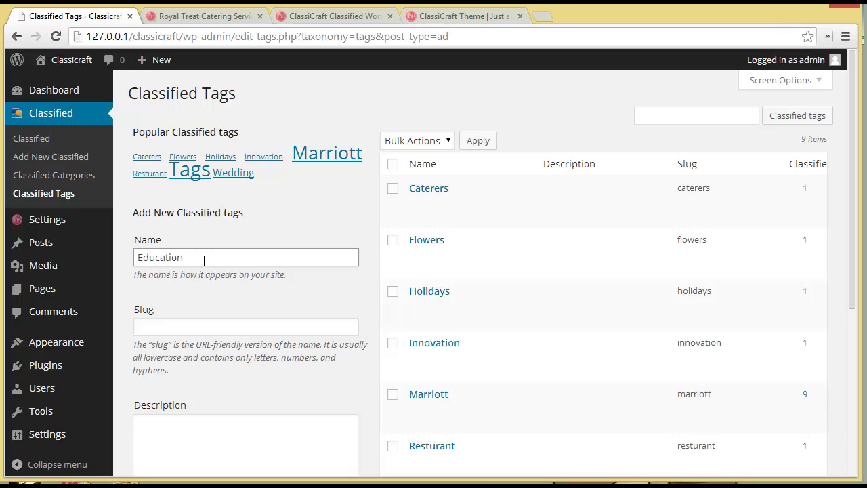
scroll(203, 260, "down", 3)
left_click(196, 338)
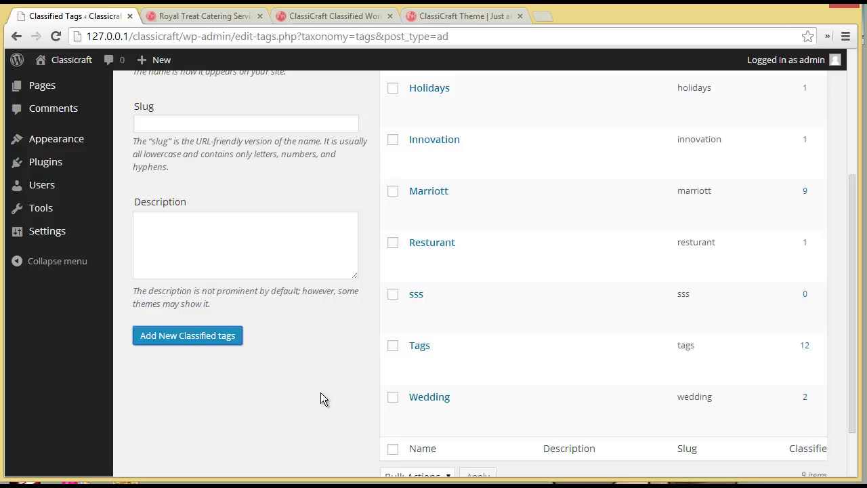
scroll(321, 399, "up", 3)
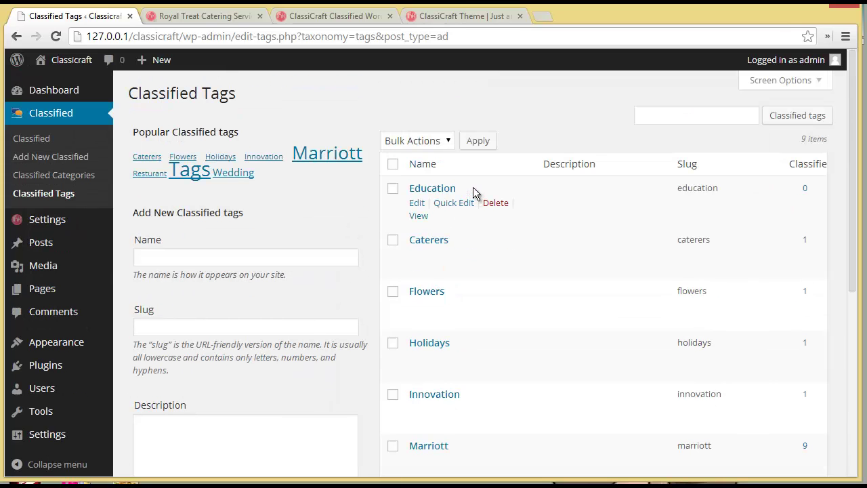
left_click(295, 260)
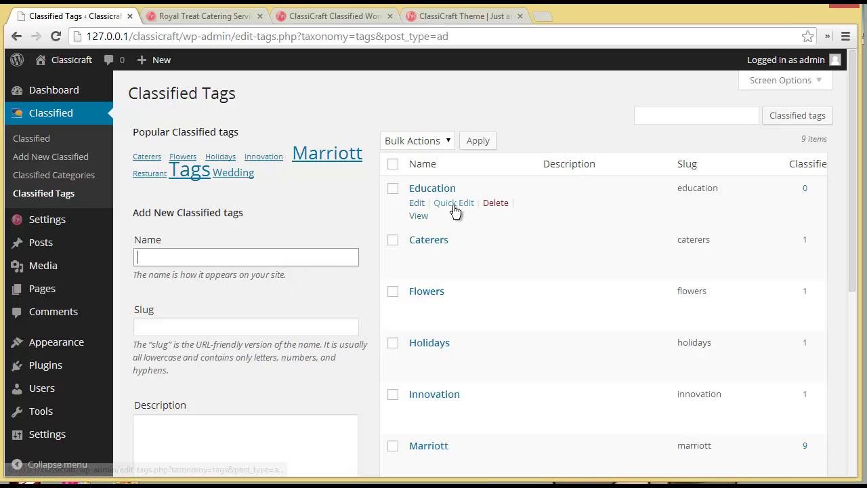
Step: Show all 14 published classified ads and focus the Search Classified box
left_click(61, 110)
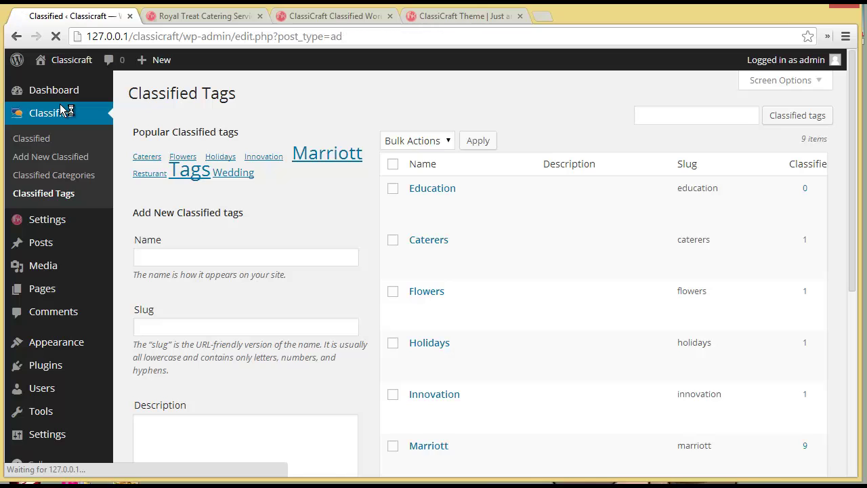
scroll(245, 323, "down", 2)
scroll(245, 329, "up", 2)
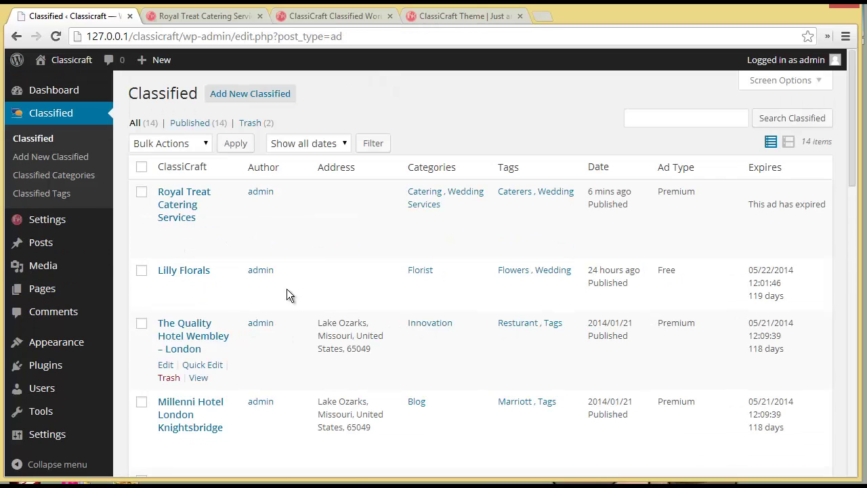
left_click(703, 119)
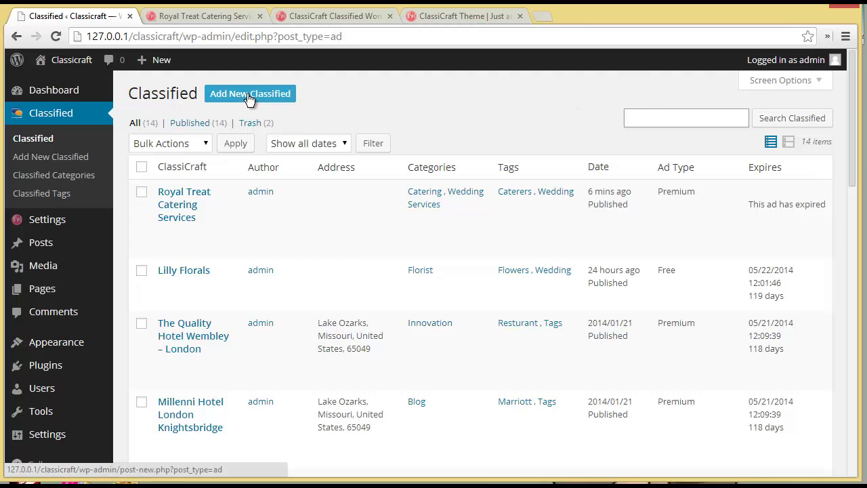
Step: Go from the ad page on the live site back to the Classicraft home page
left_click(196, 18)
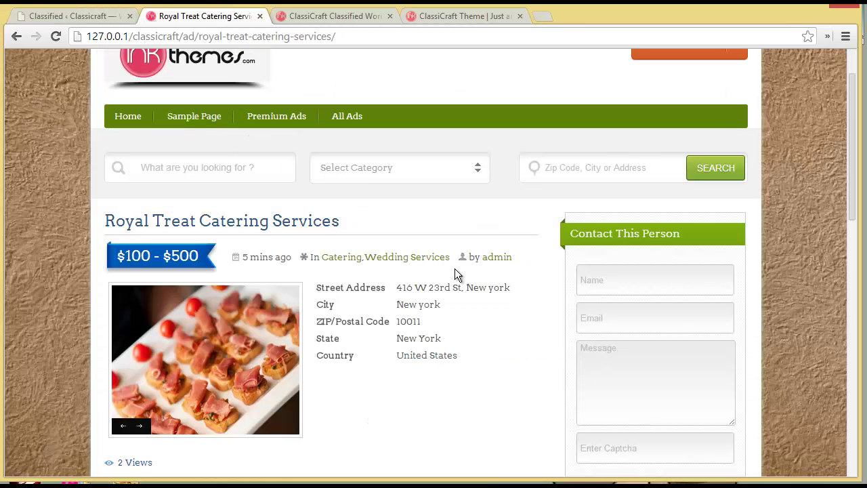
scroll(461, 284, "down", 1)
scroll(465, 299, "down", 2)
scroll(465, 298, "up", 2)
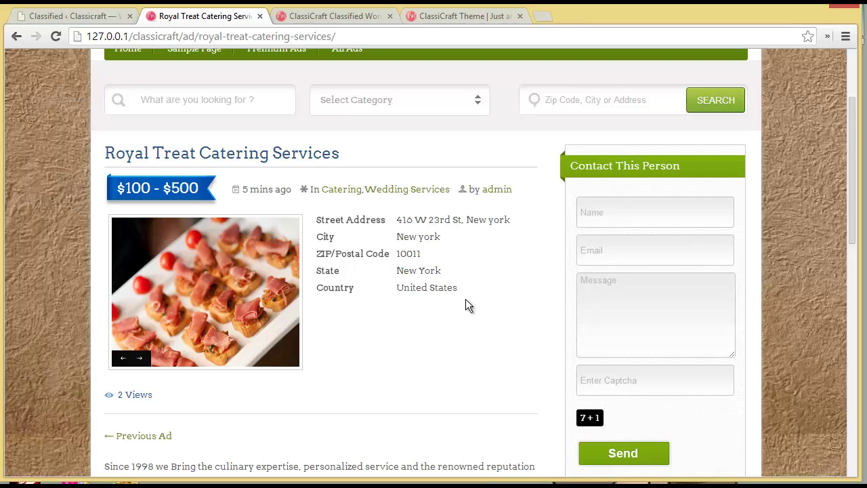
scroll(465, 299, "up", 2)
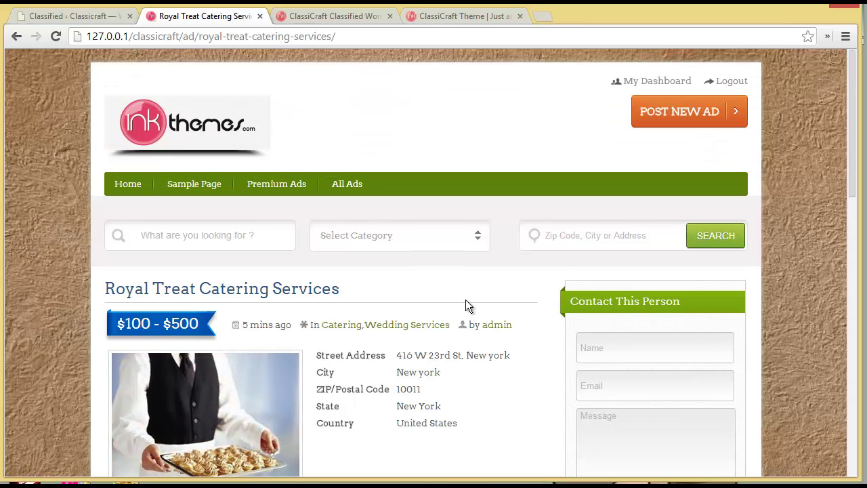
left_click(120, 187)
scroll(373, 314, "down", 1)
scroll(373, 320, "down", 3)
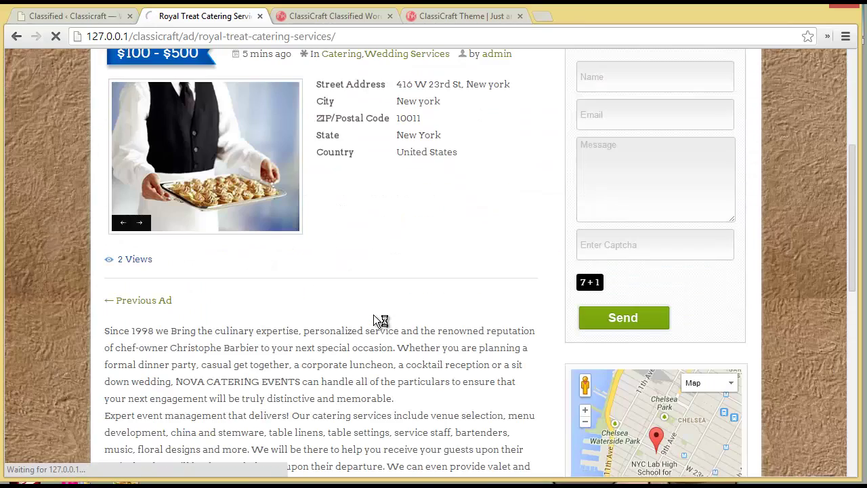
scroll(376, 317, "down", 3)
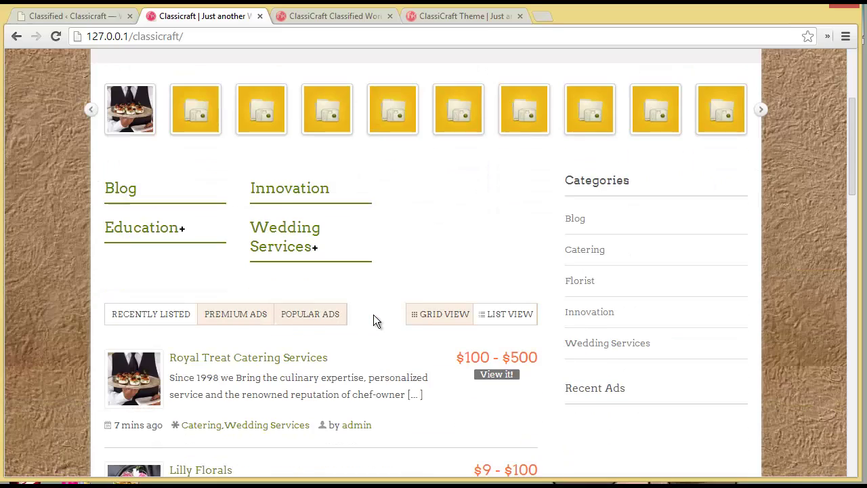
Step: Expand Wedding Services and Education to show Home Tutor, Play School and Professional Studies
left_click(293, 235)
left_click(172, 239)
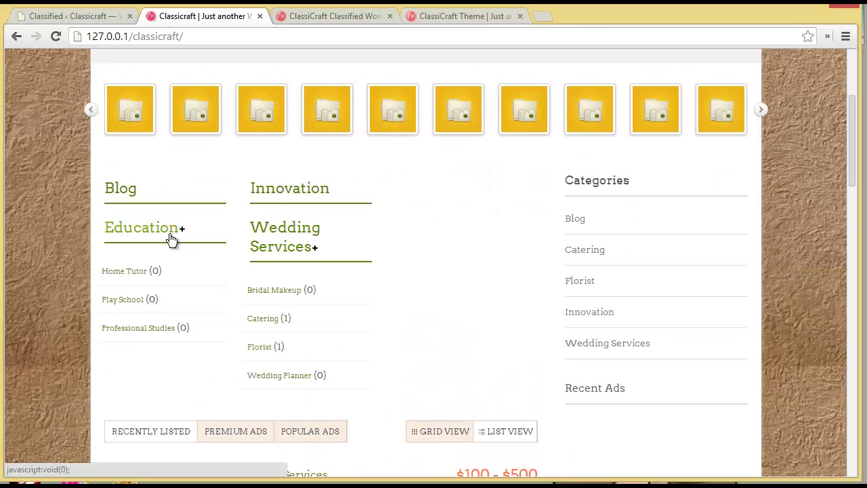
scroll(181, 329, "up", 2)
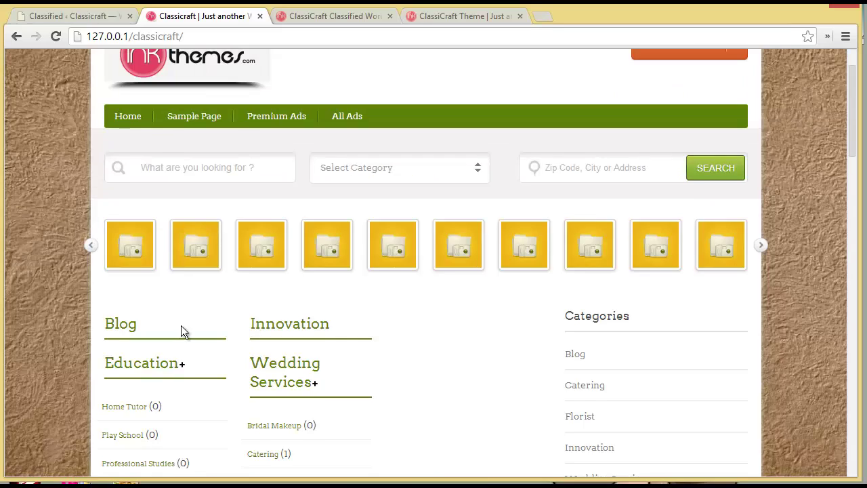
left_click(94, 15)
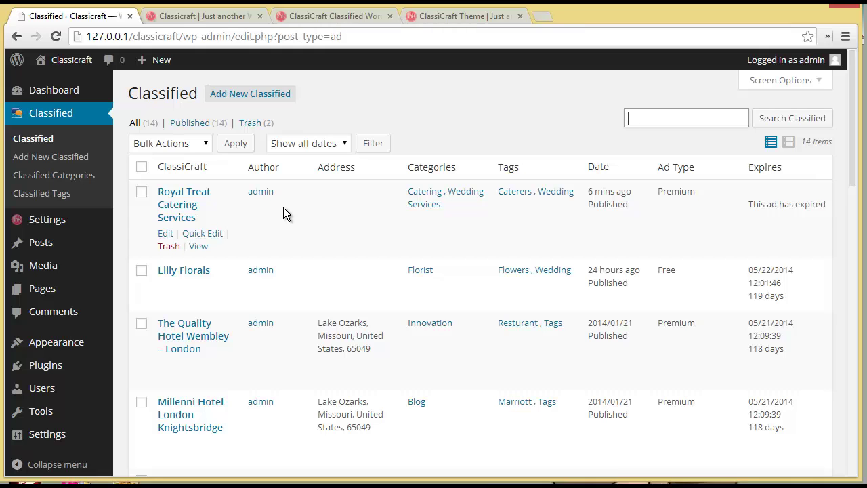
left_click(238, 17)
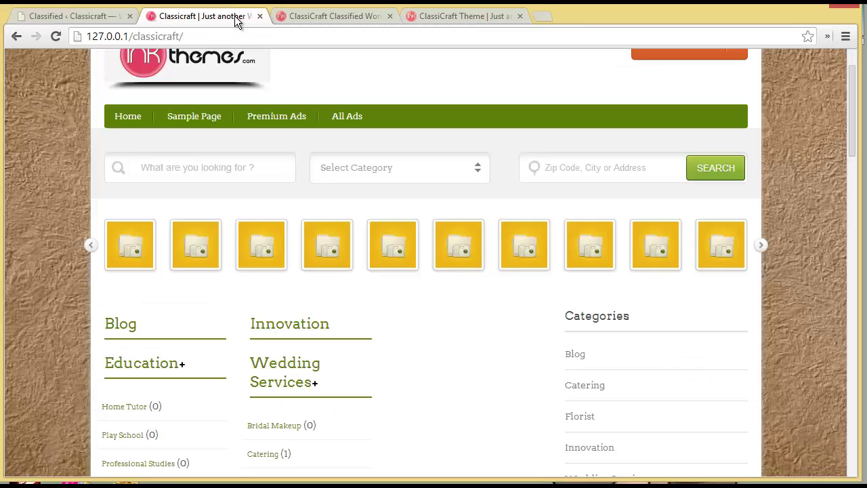
scroll(343, 306, "up", 1)
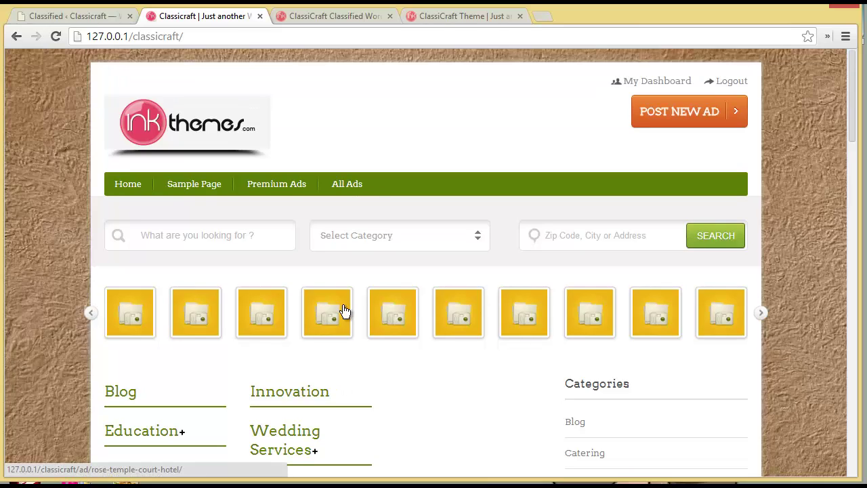